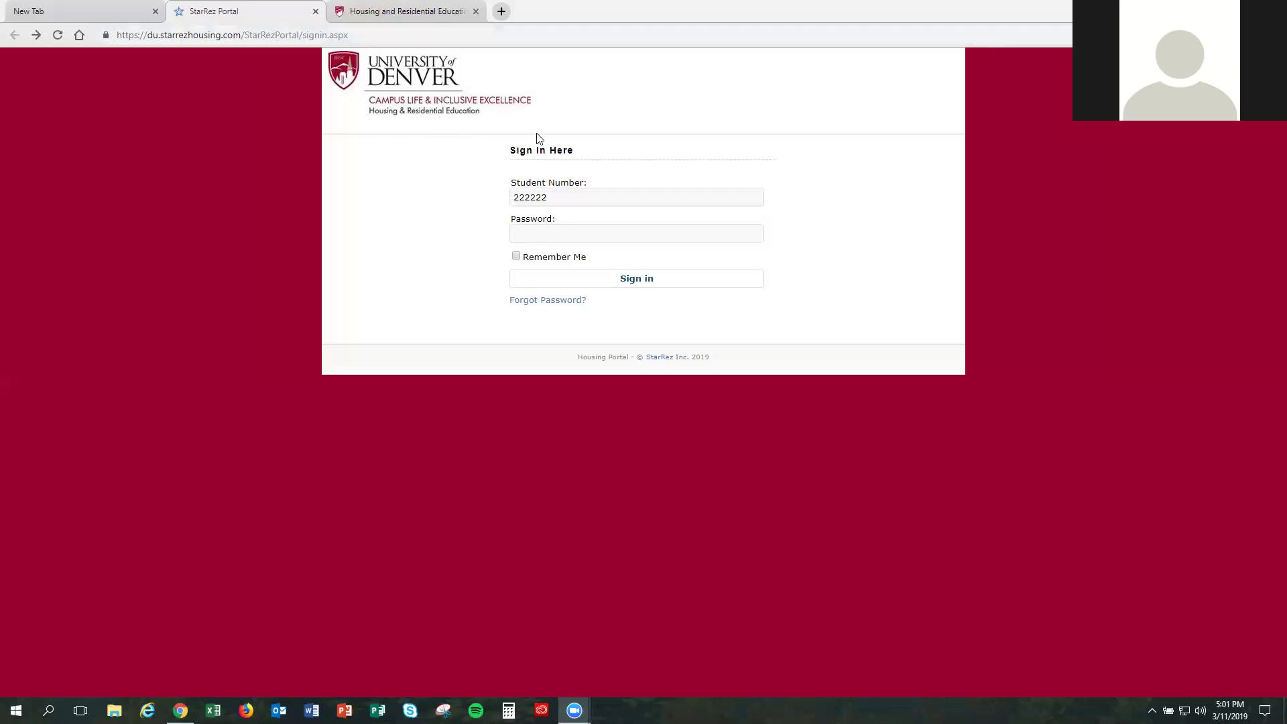
Step: Sign in to the housing portal with the account password
click(601, 236)
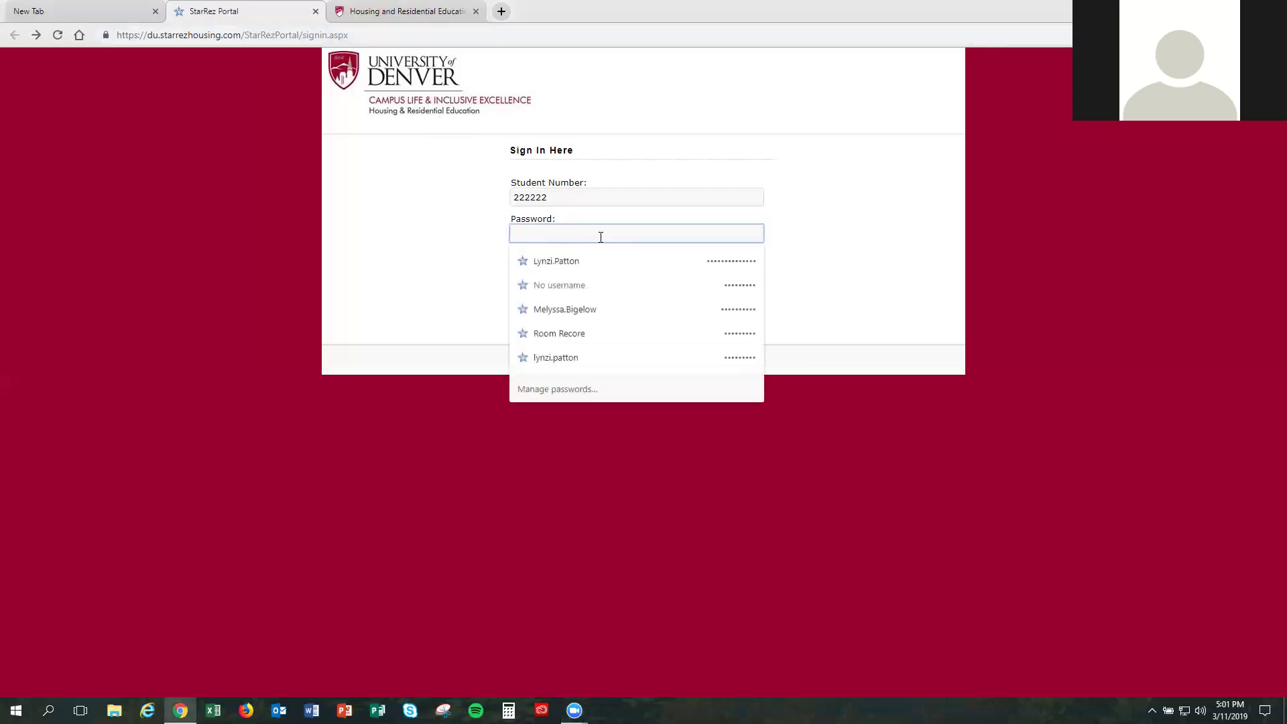
text(••••••)
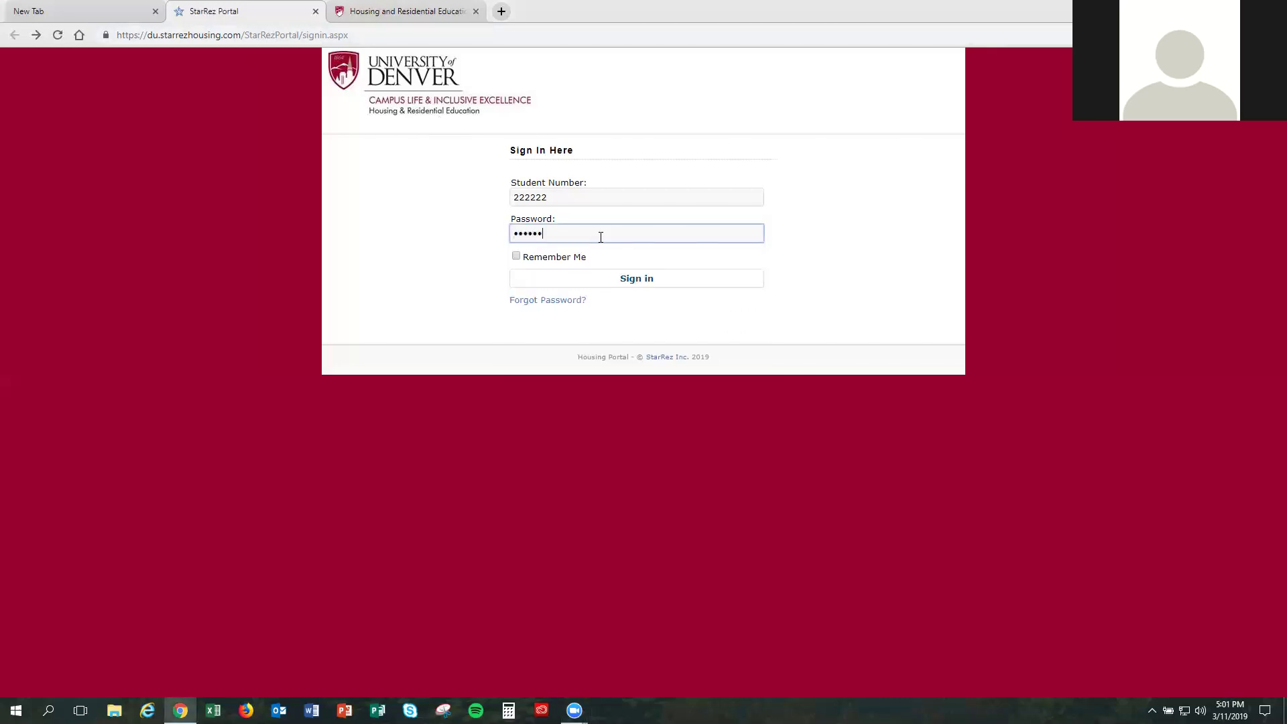
click(615, 280)
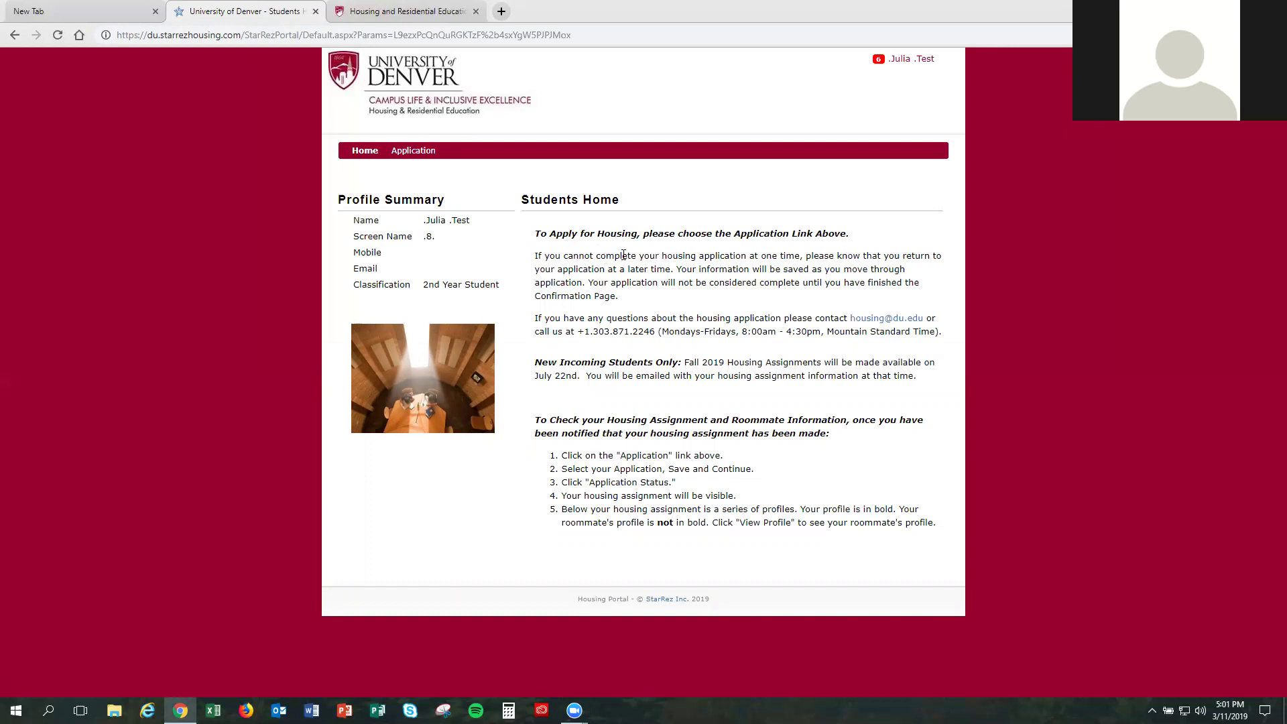
Step: Open the housing application, choose the Academic Year 2019-2020 term, and begin it
click(424, 154)
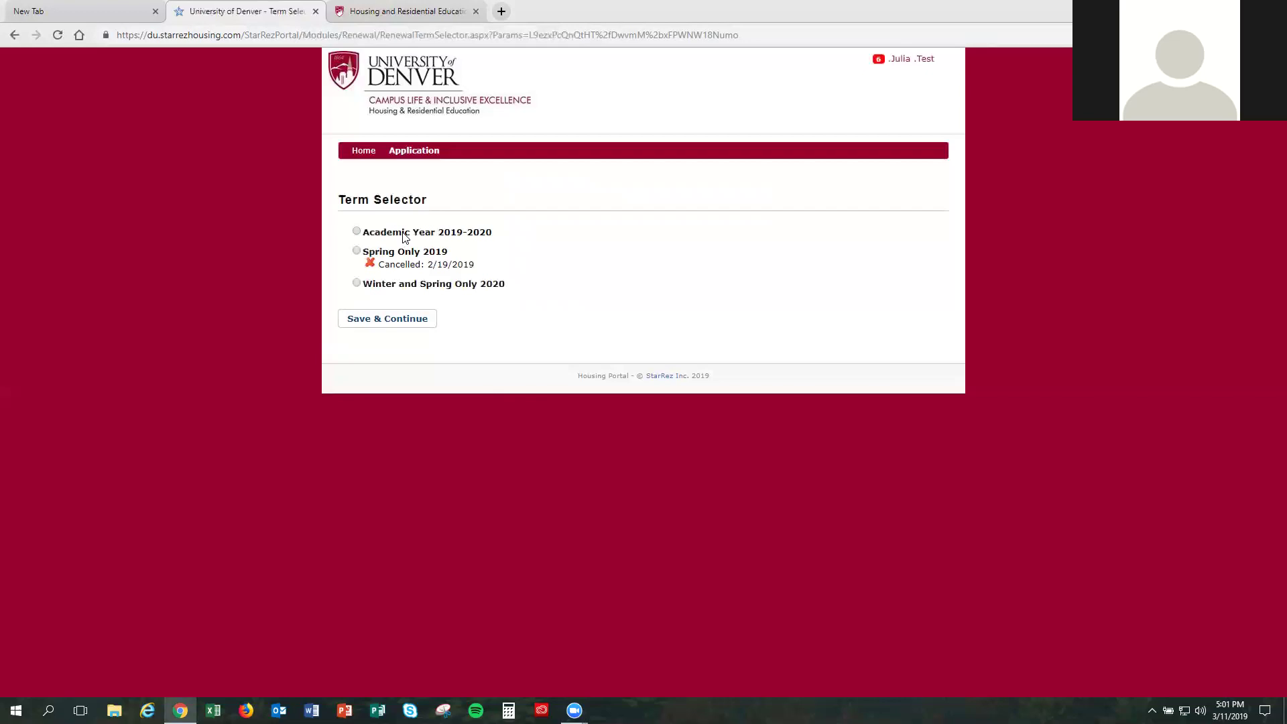
click(357, 232)
click(415, 327)
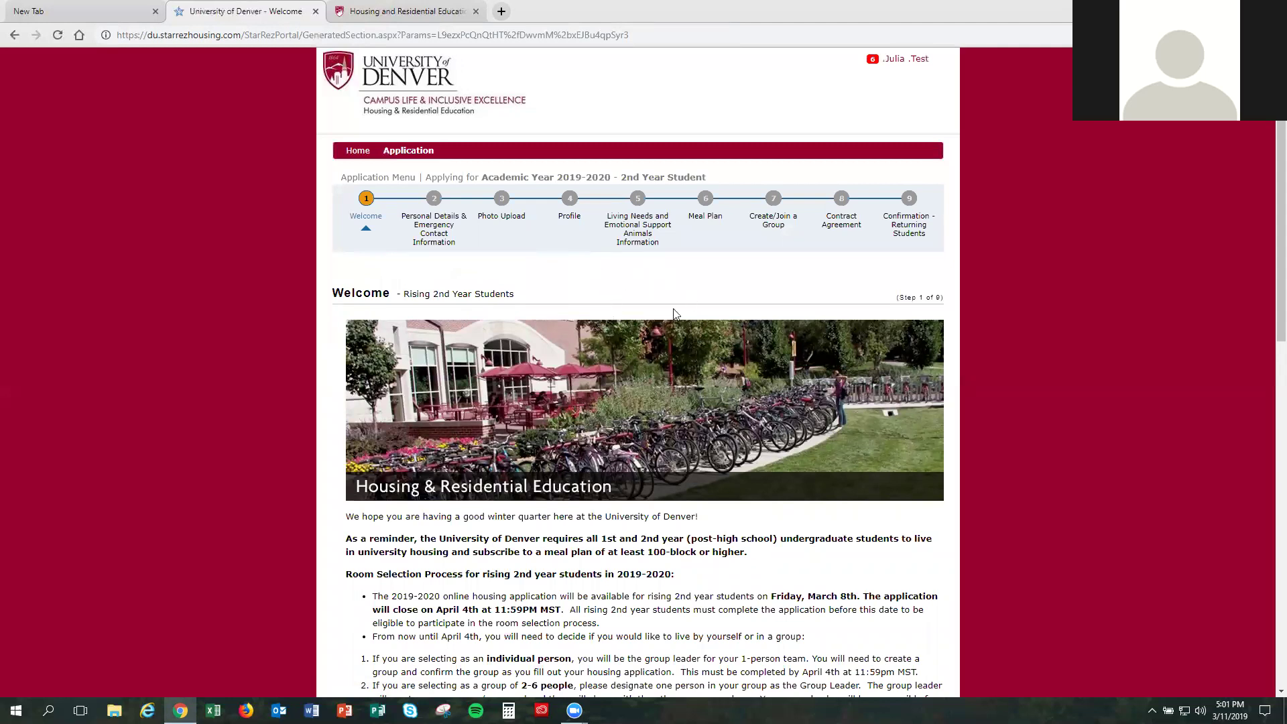
Step: Highlight 'will close on April 4th at 11:59PM MST' on the Welcome page
scroll(686, 370, down, 2)
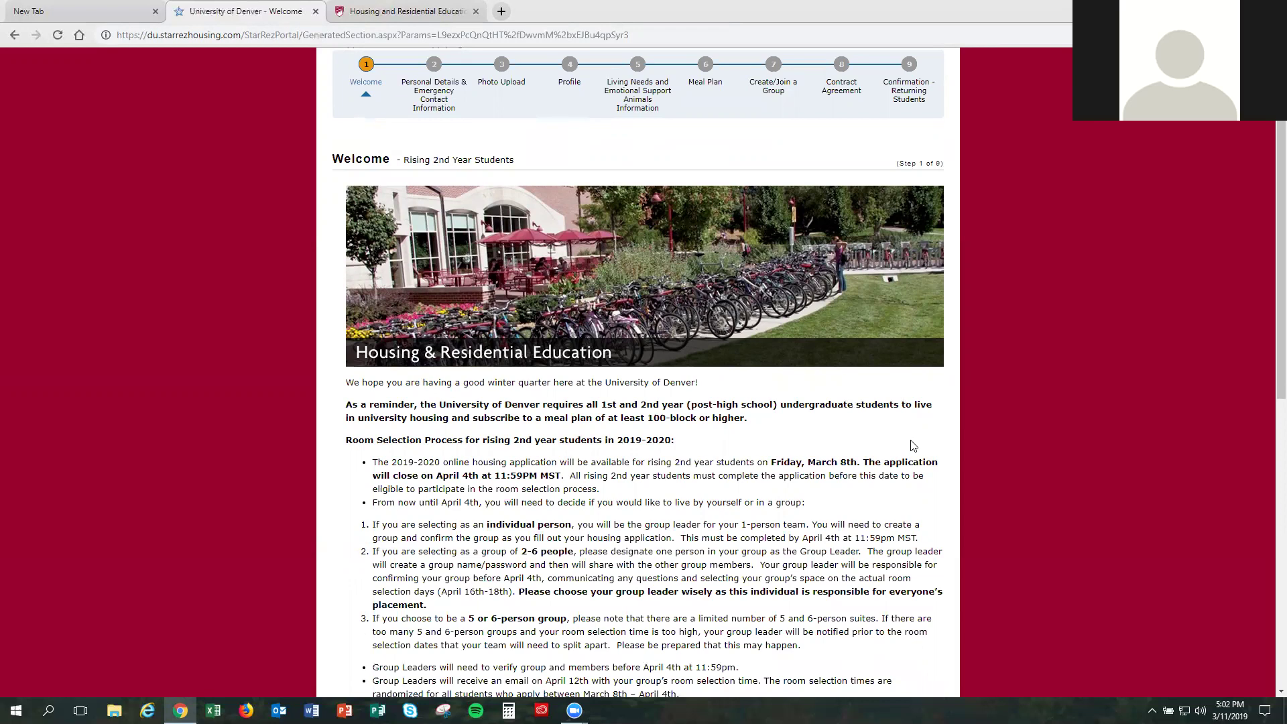
scroll(913, 446, down, 1)
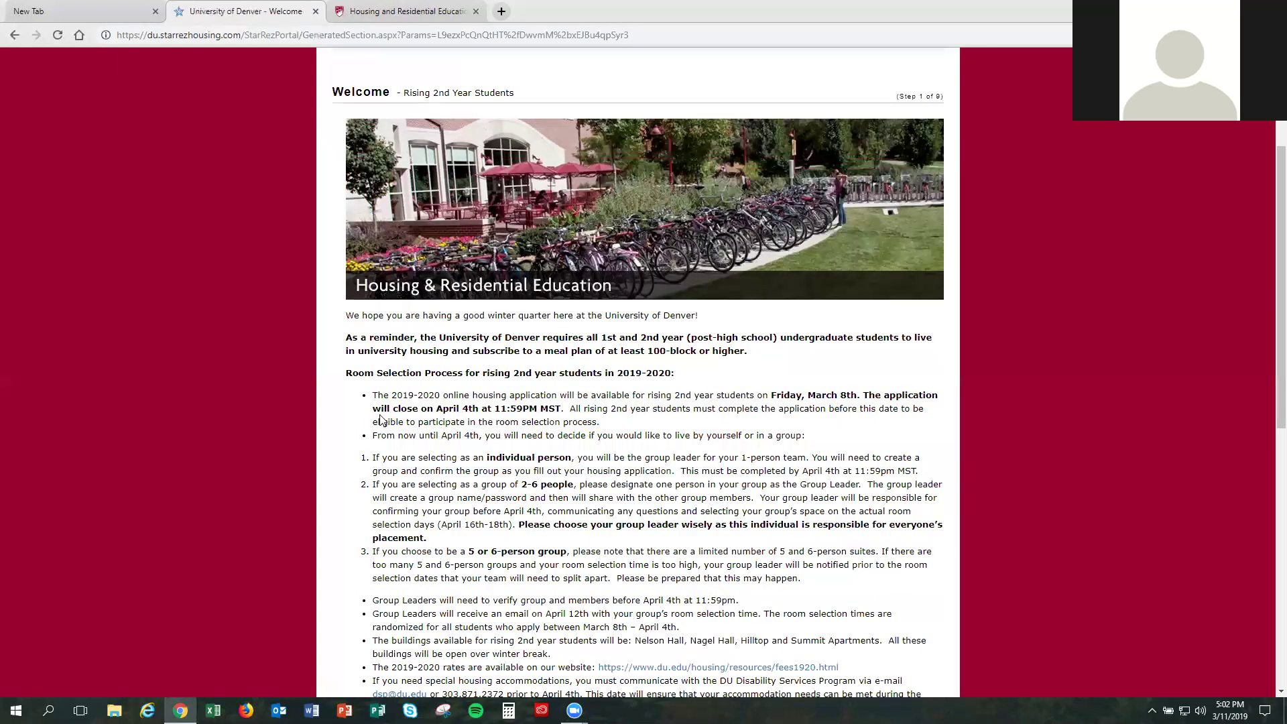
drag(373, 408, 563, 412)
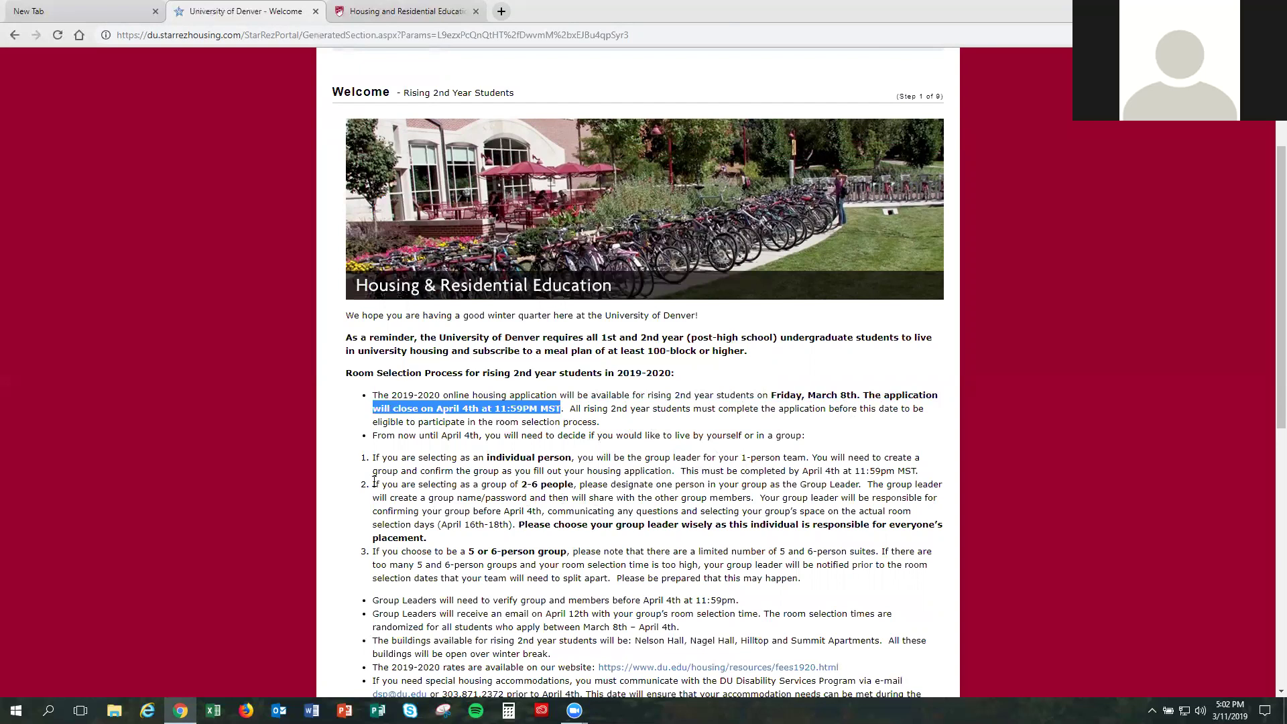
Step: Highlight the 2-6 person group rule and the 'choose your group leader wisely' warning
drag(374, 481, 573, 487)
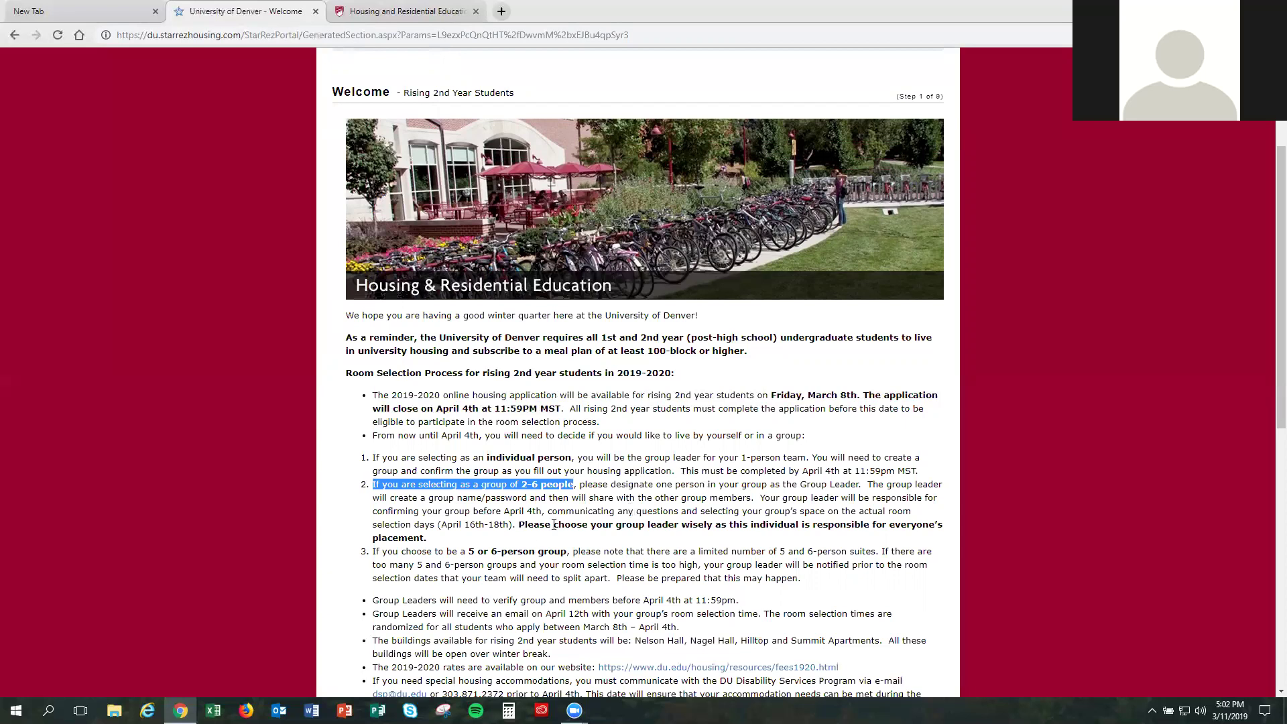
drag(517, 524, 768, 538)
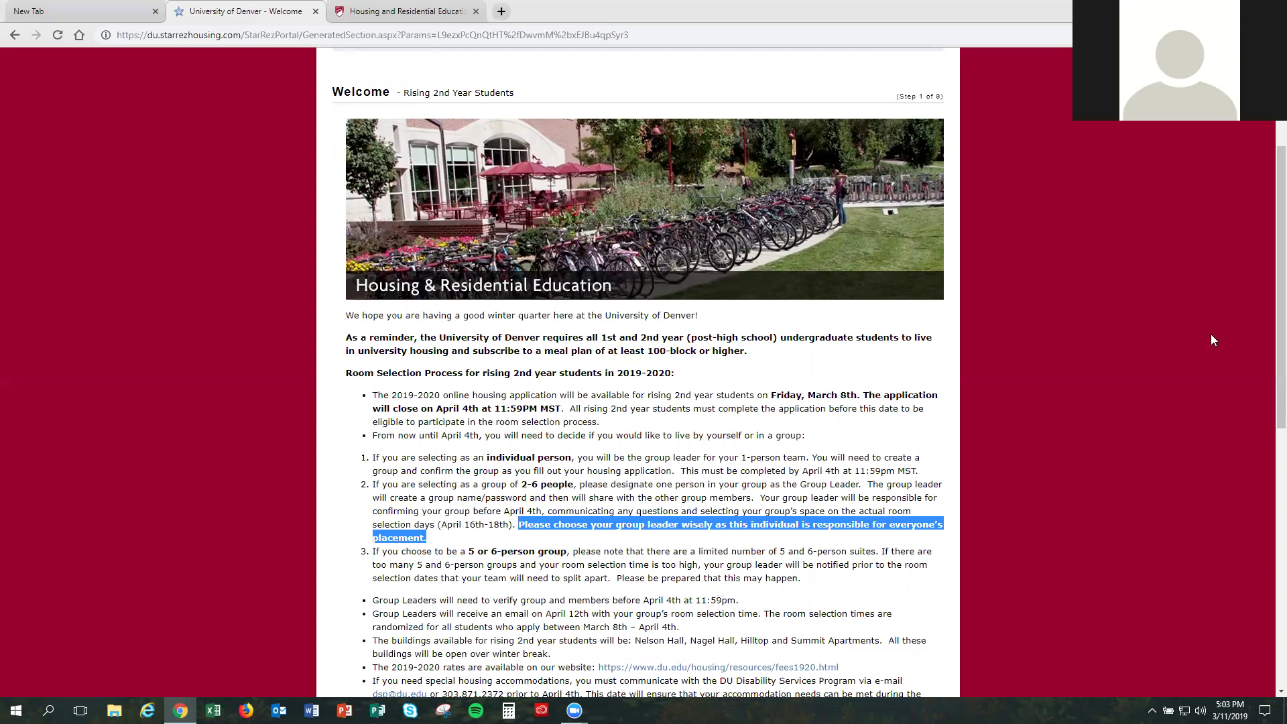
scroll(1210, 340, up, 1)
scroll(576, 573, down, 4)
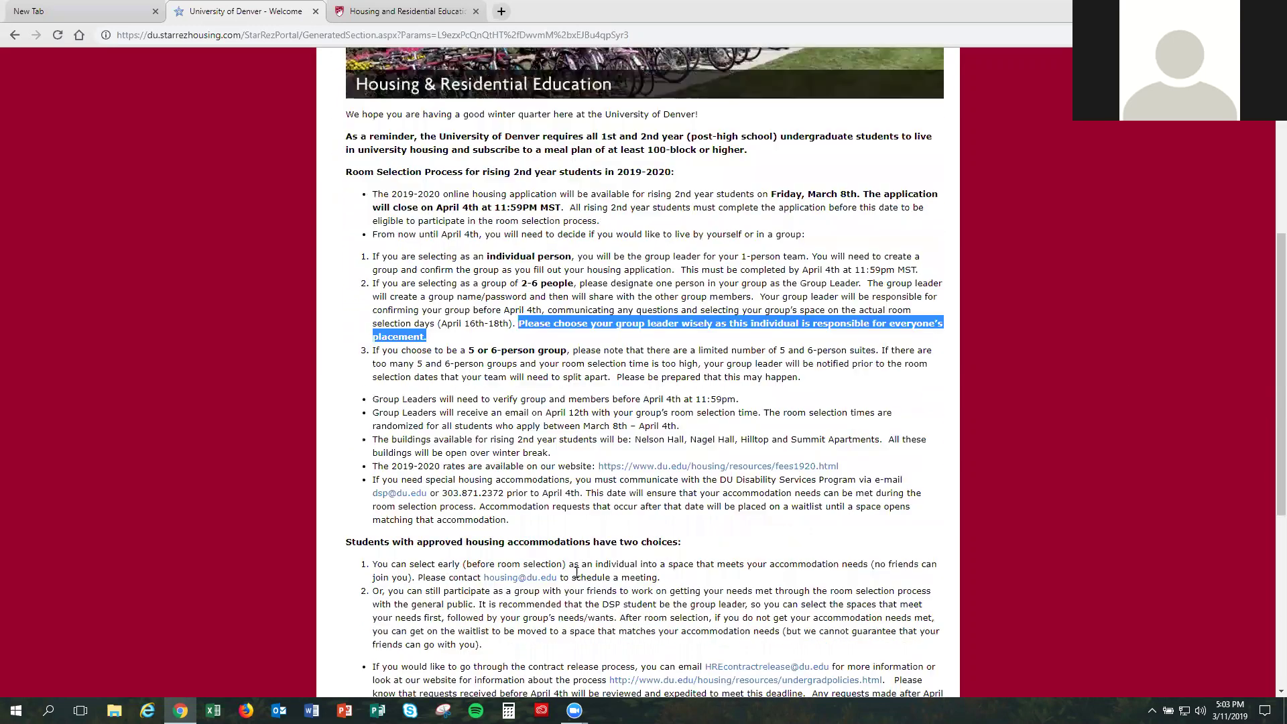
scroll(576, 573, down, 1)
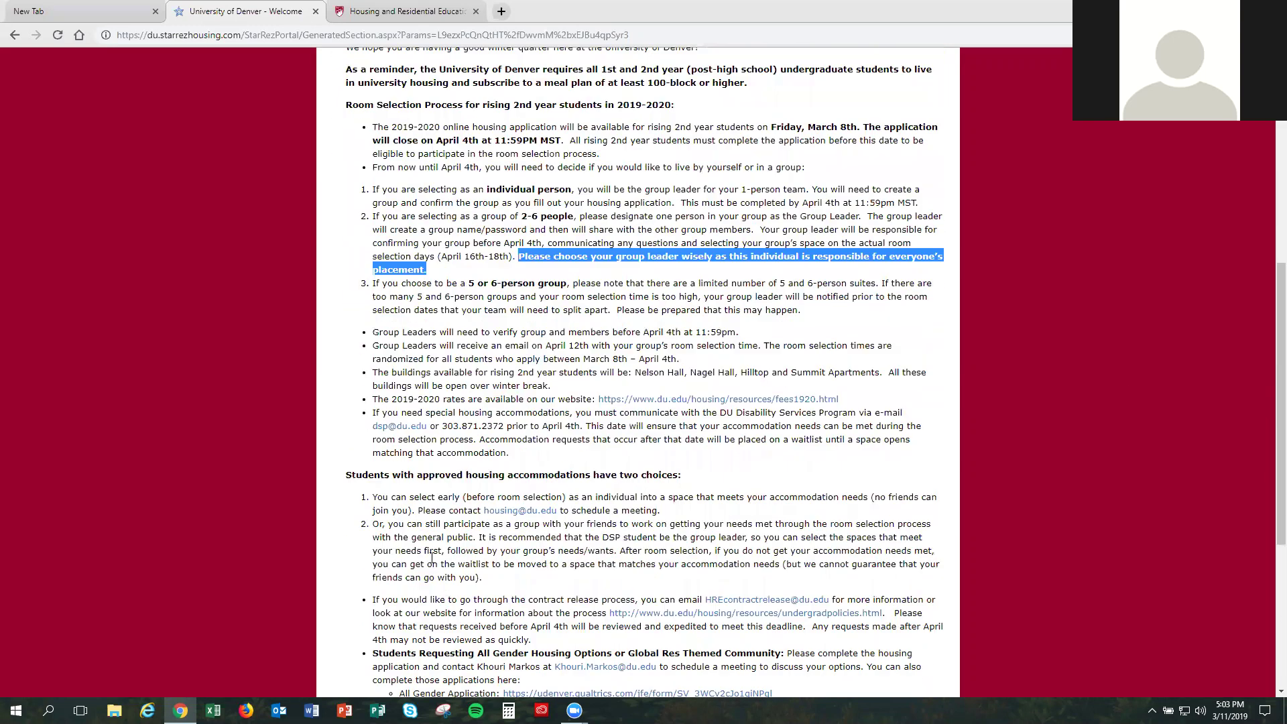
click(359, 475)
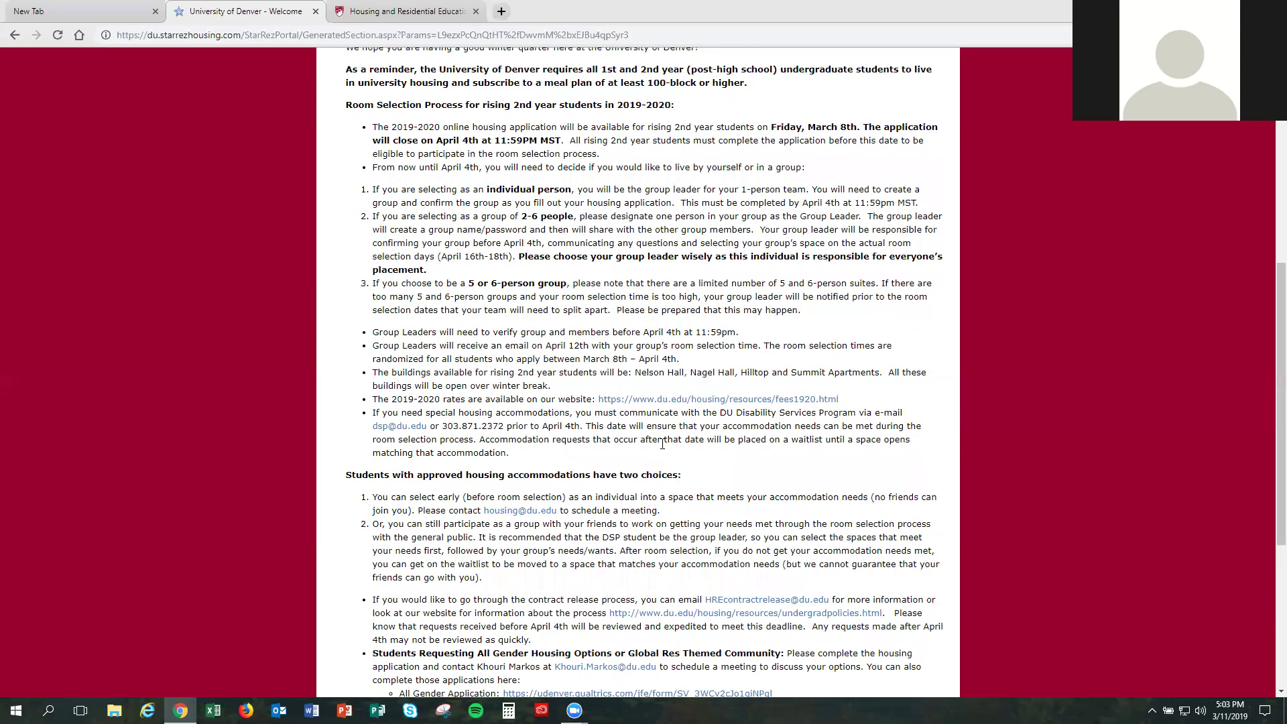
scroll(662, 444, down, 1)
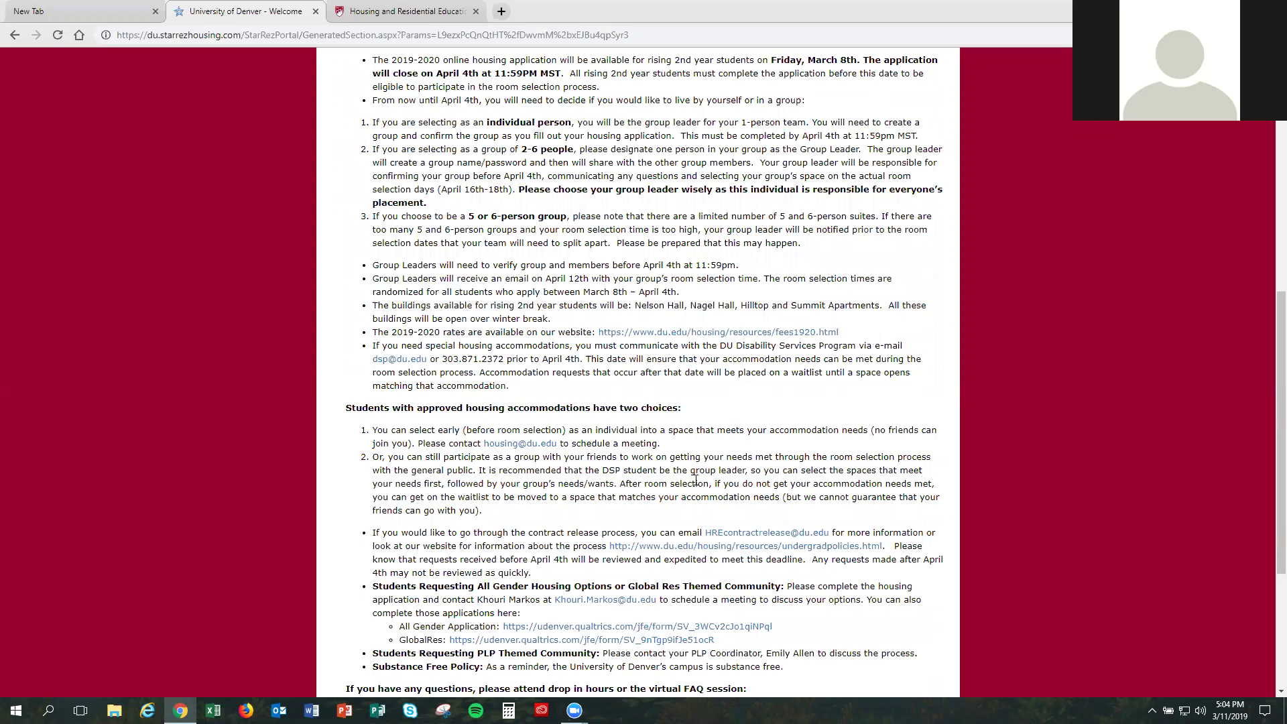
scroll(663, 507, down, 1)
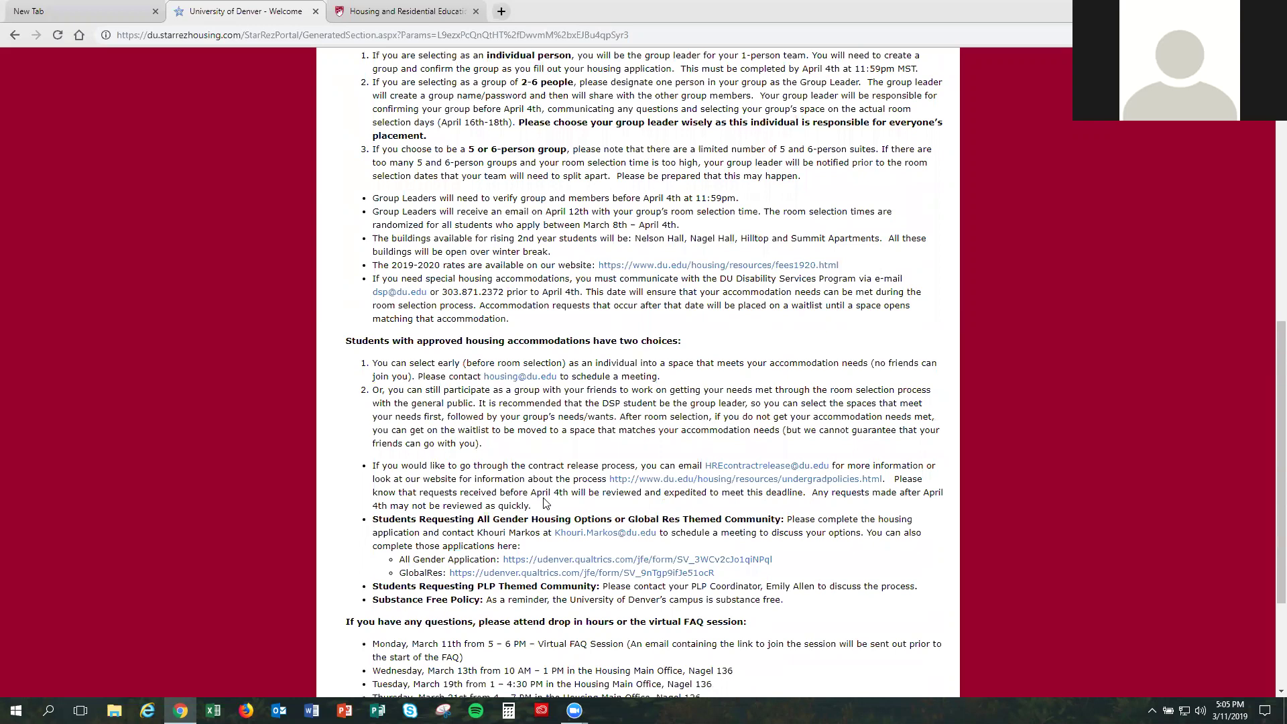
Step: Highlight the All Gender/GlobalRes application links and all five in-office drop-in session times
drag(730, 575, 398, 561)
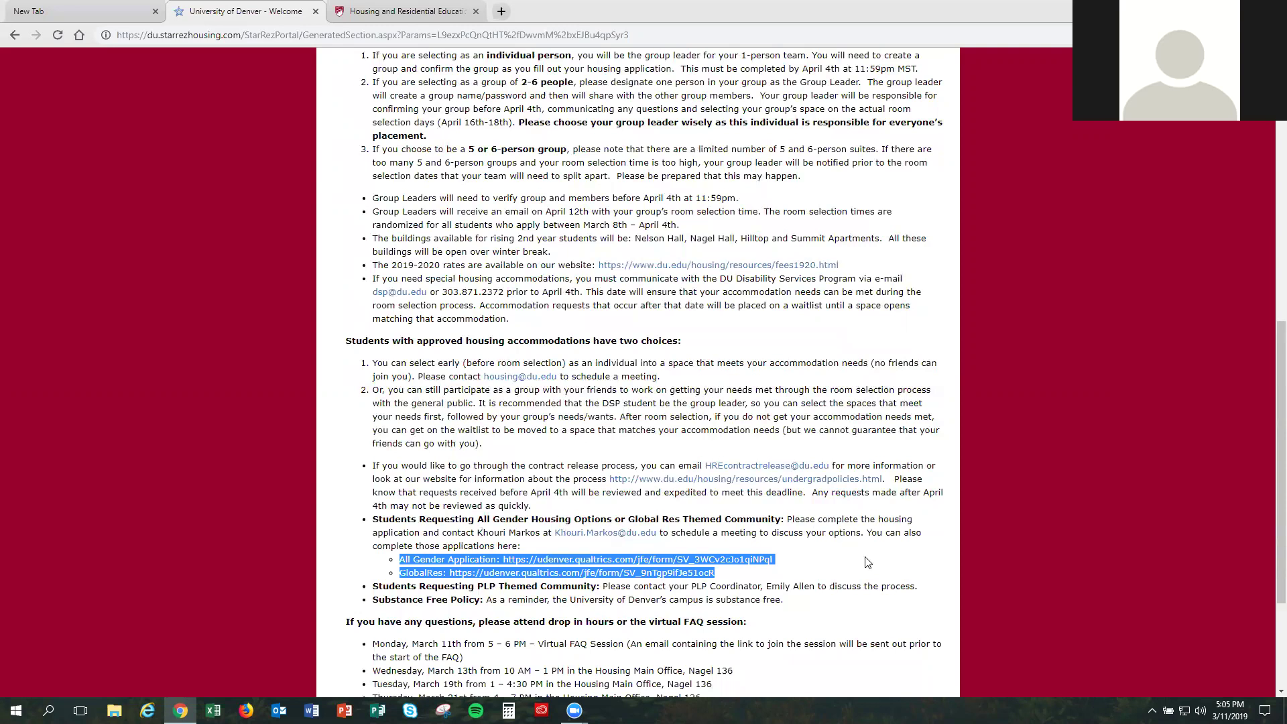
scroll(870, 560, down, 1)
scroll(870, 559, down, 1)
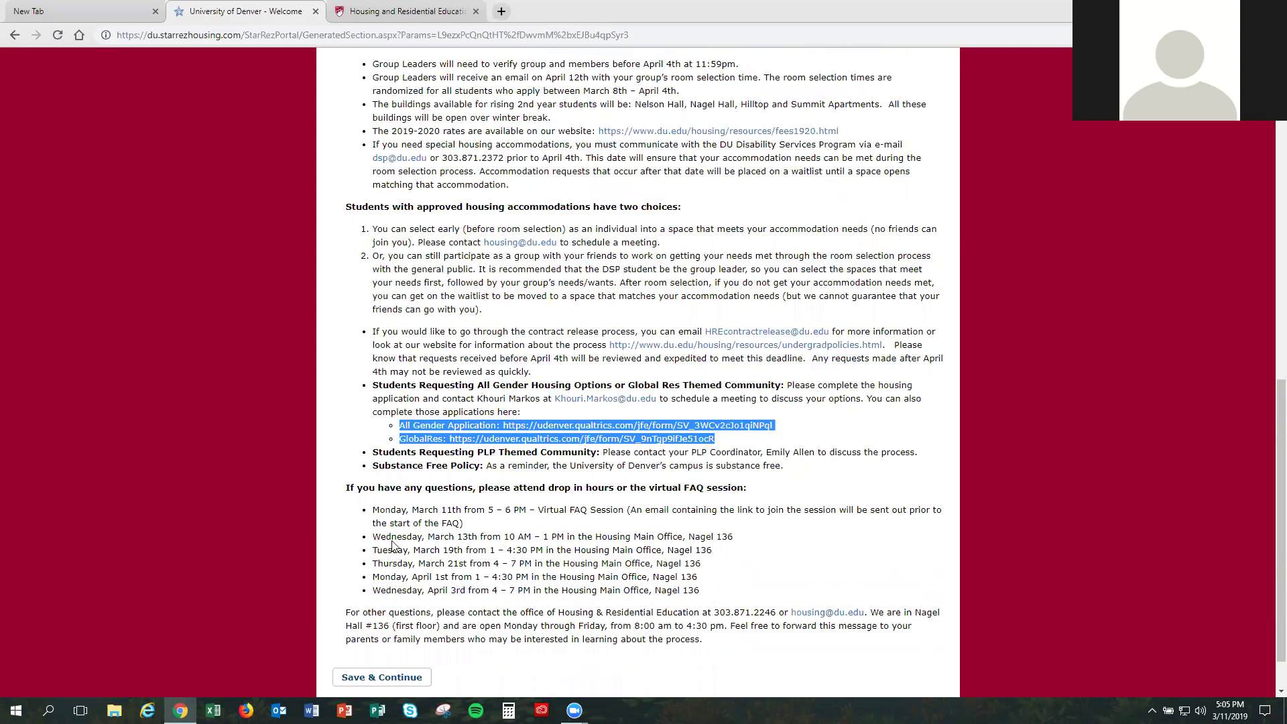
drag(373, 536, 516, 564)
drag(668, 587, 721, 593)
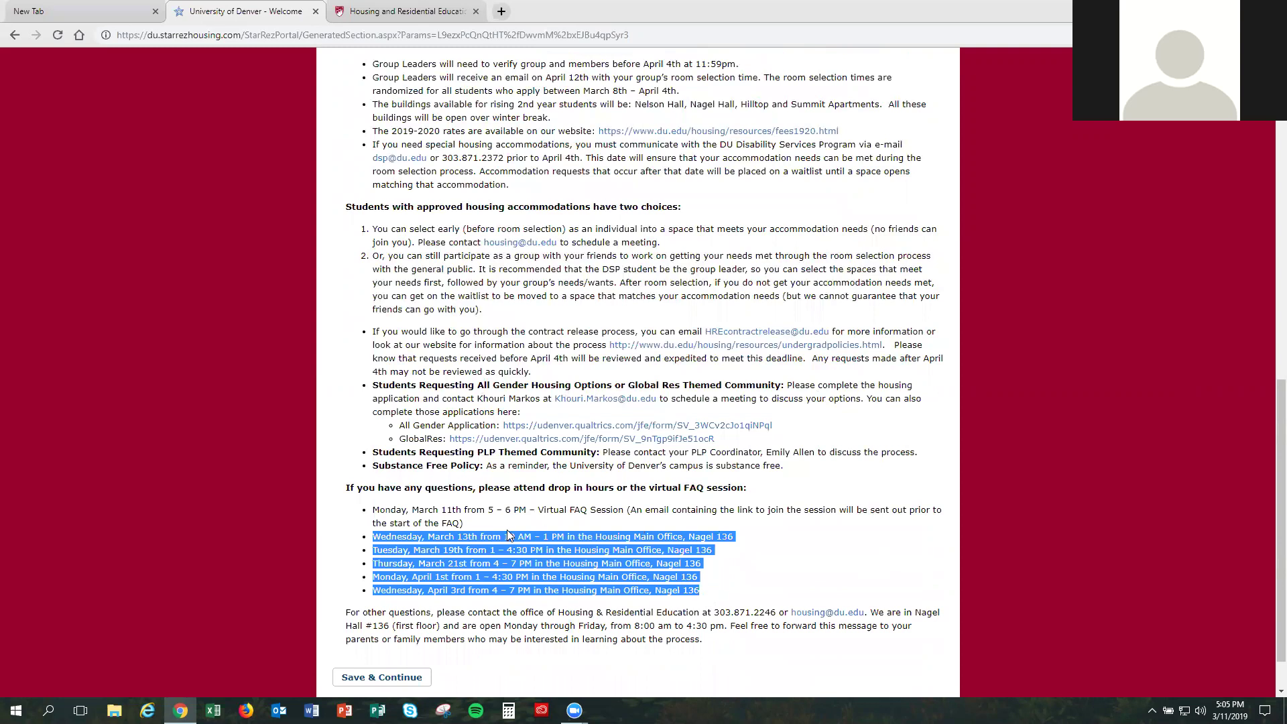
Step: Highlight the Virtual FAQ Session date and time and the housing office phone number
drag(374, 509, 623, 510)
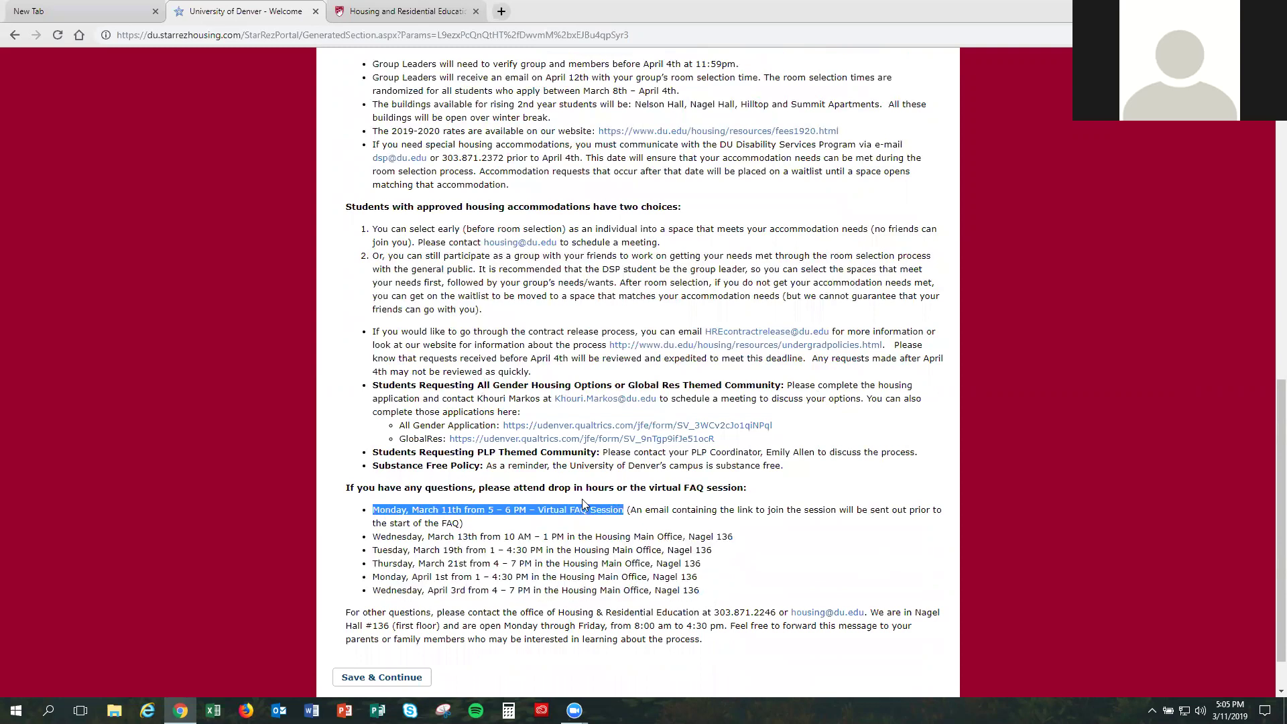
scroll(620, 555, down, 1)
scroll(620, 555, down, 1)
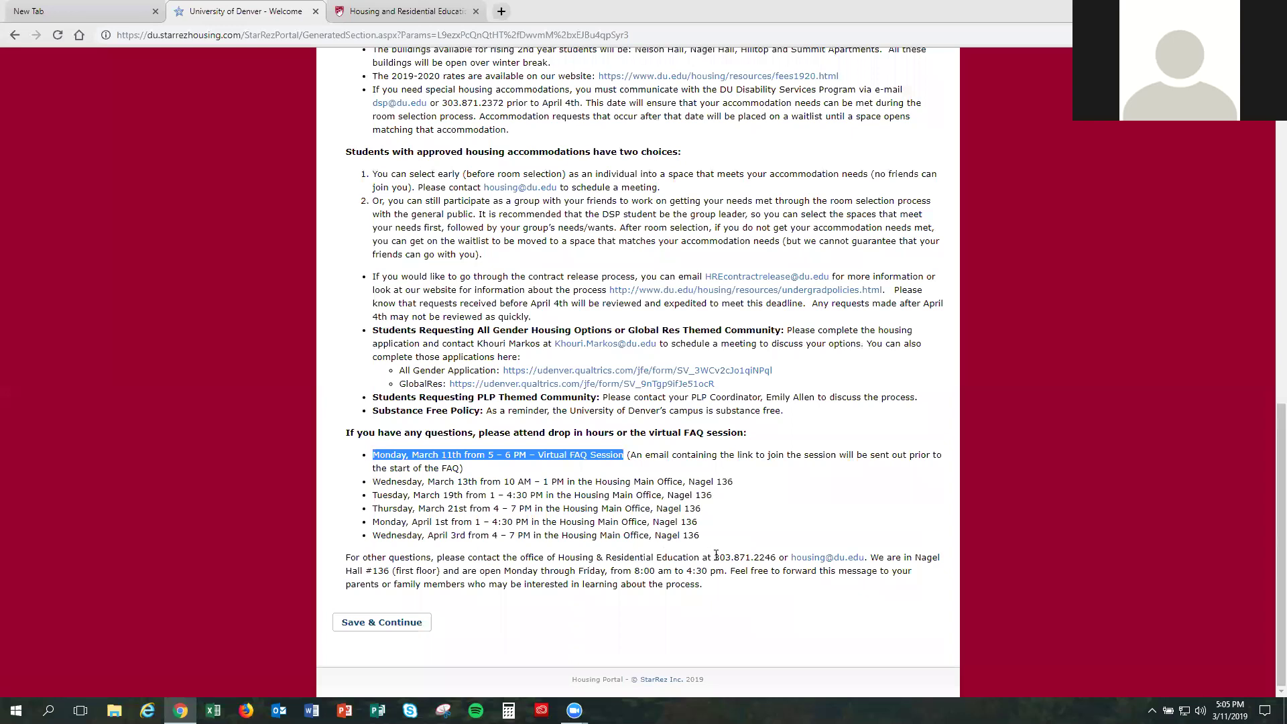
drag(716, 555, 776, 561)
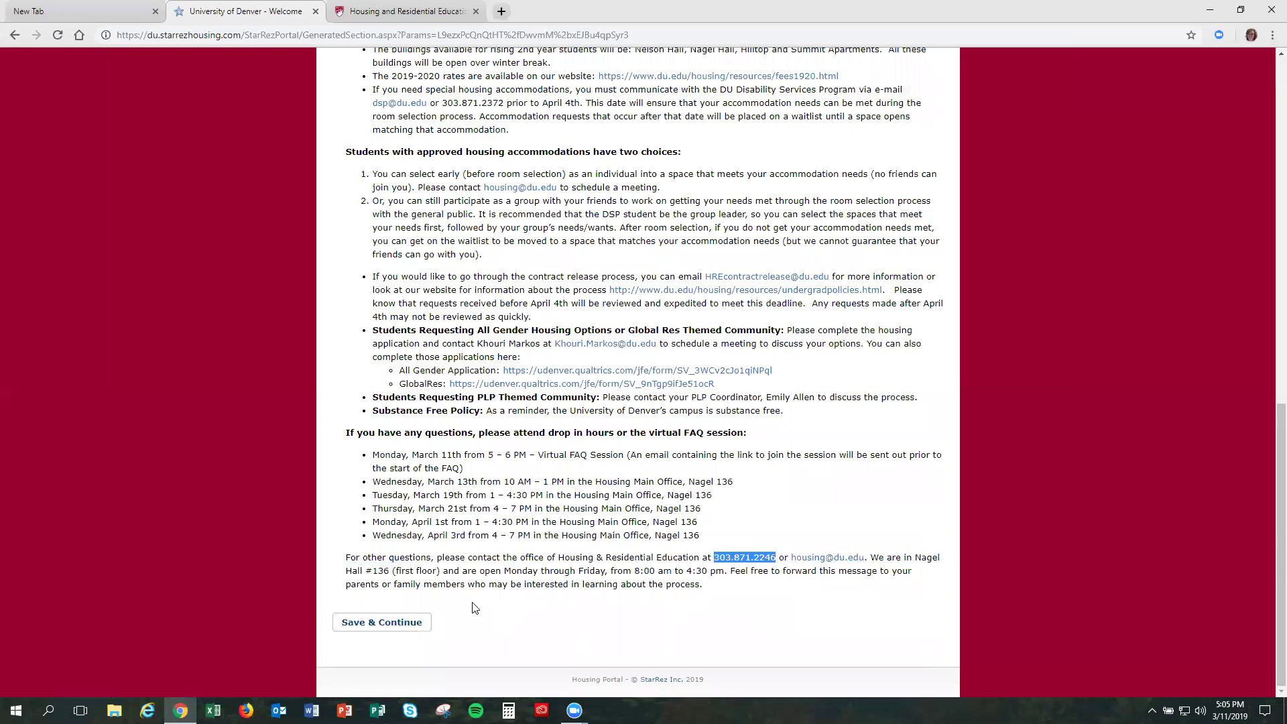
Step: Save the Welcome step to advance to step 2, Personal Details & Emergency Contact
click(420, 627)
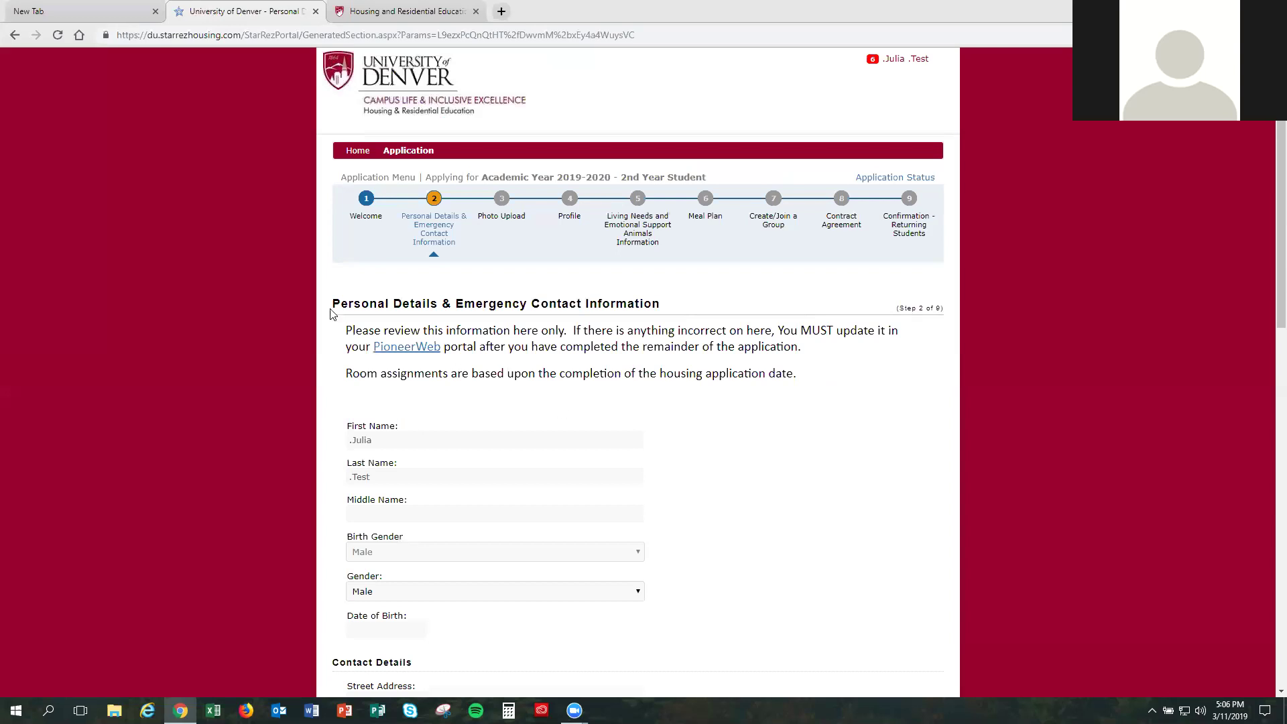
Step: Review the pre-filled contact and emergency contact details, then save and continue to Photo Upload
drag(403, 298, 495, 304)
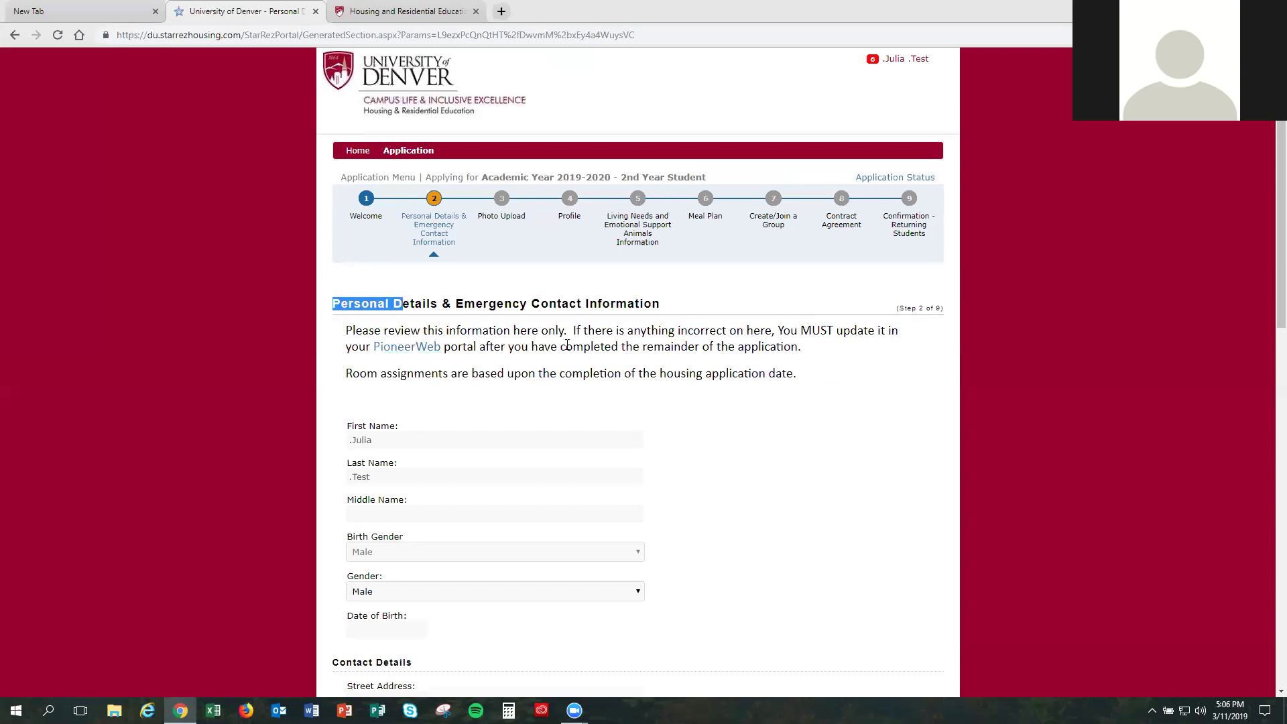
scroll(533, 365, down, 2)
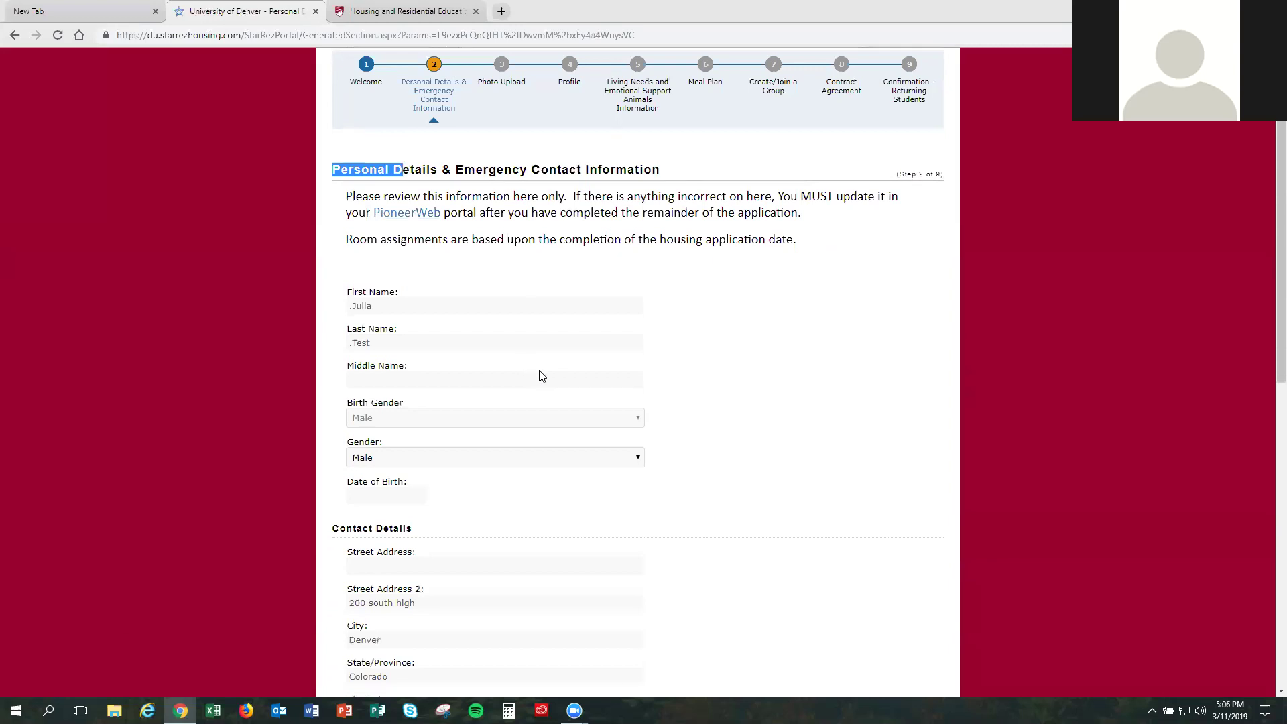
scroll(542, 375, down, 2)
scroll(539, 382, down, 2)
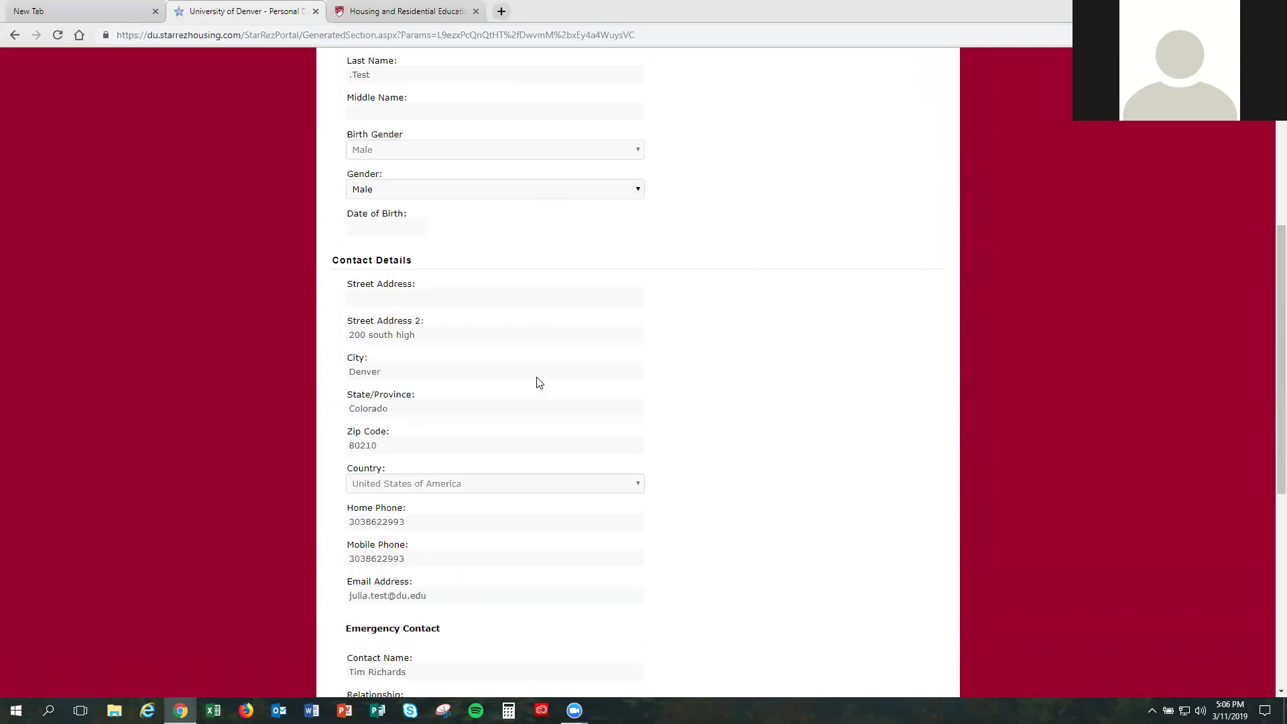
right_click(377, 470)
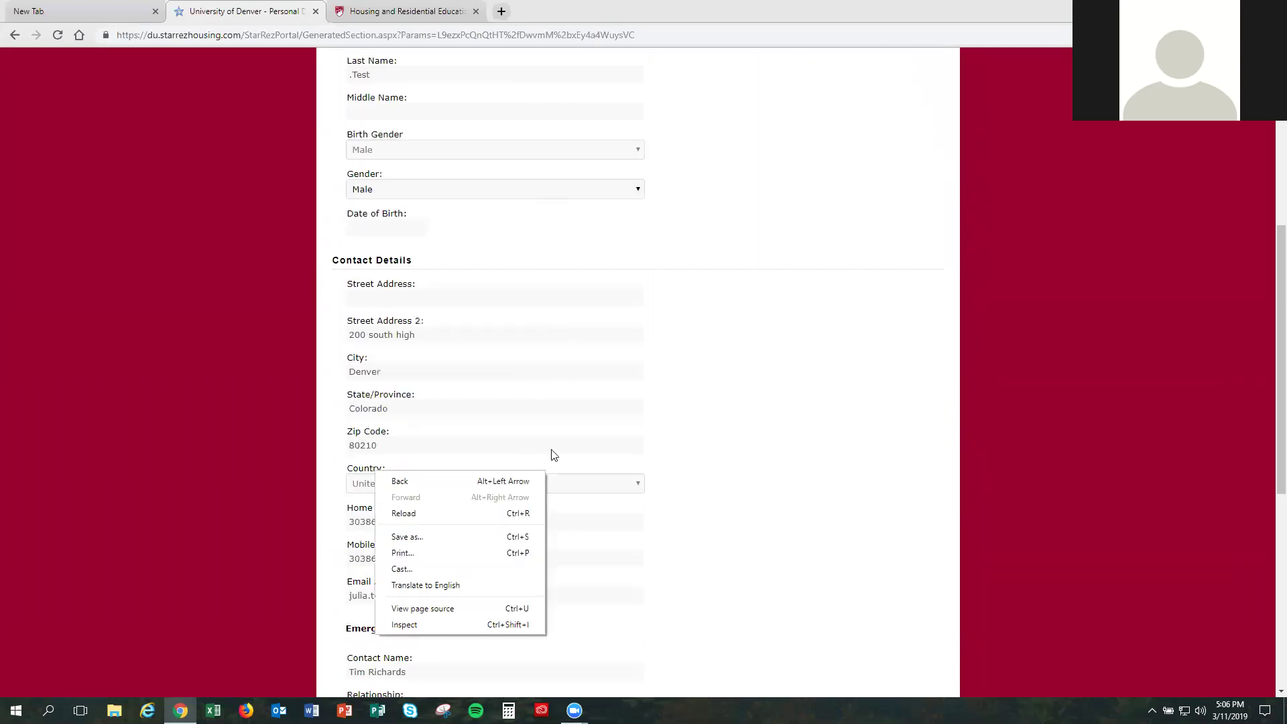
click(692, 405)
scroll(469, 456, down, 2)
scroll(471, 455, down, 5)
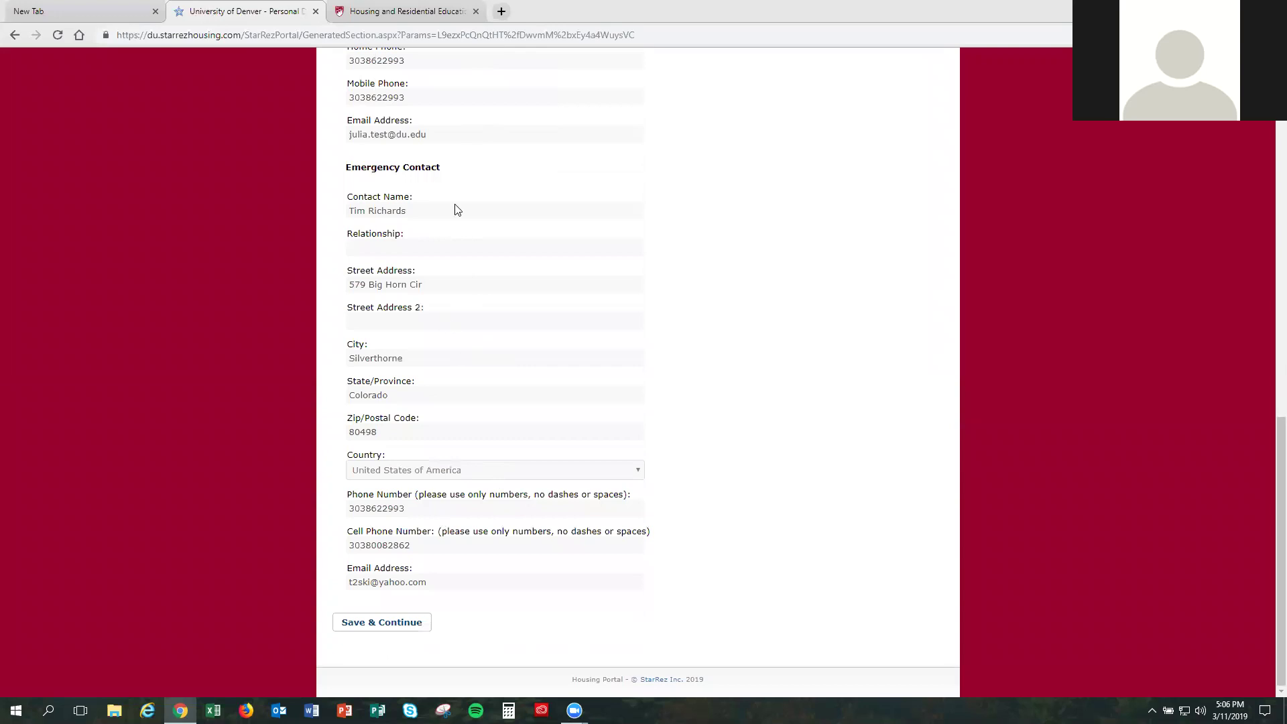
scroll(460, 174, up, 3)
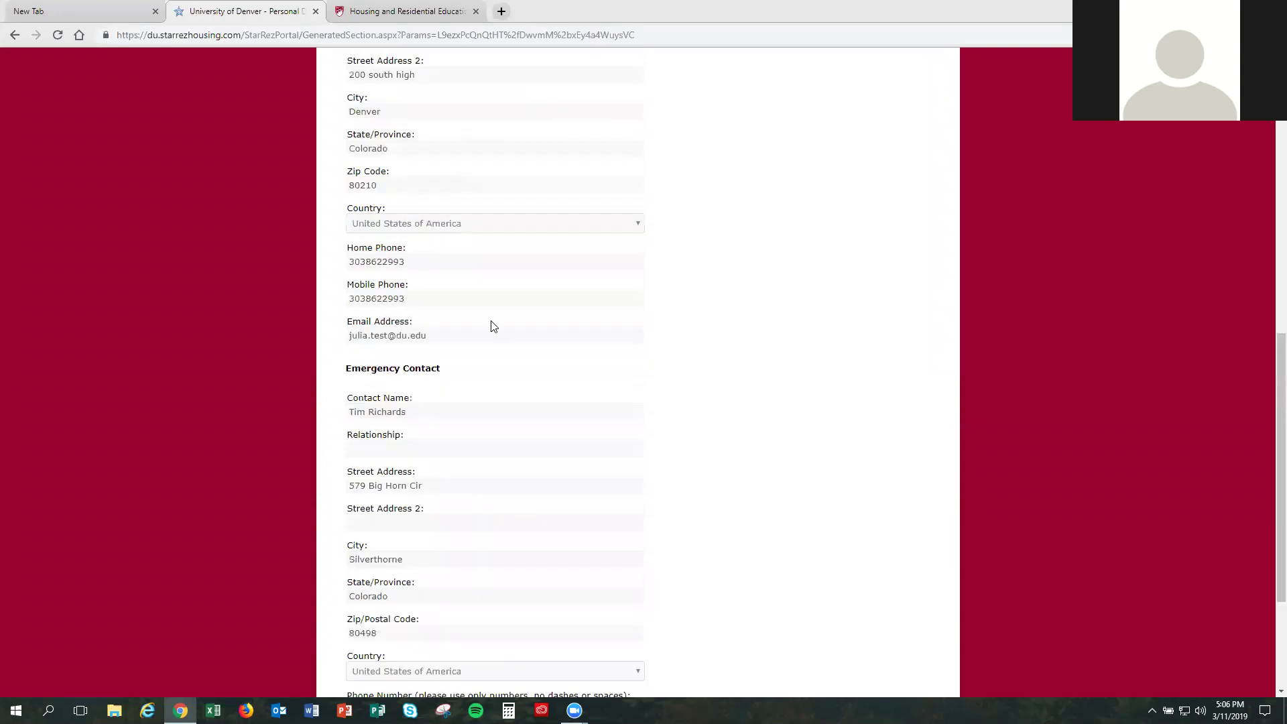
scroll(535, 436, up, 1)
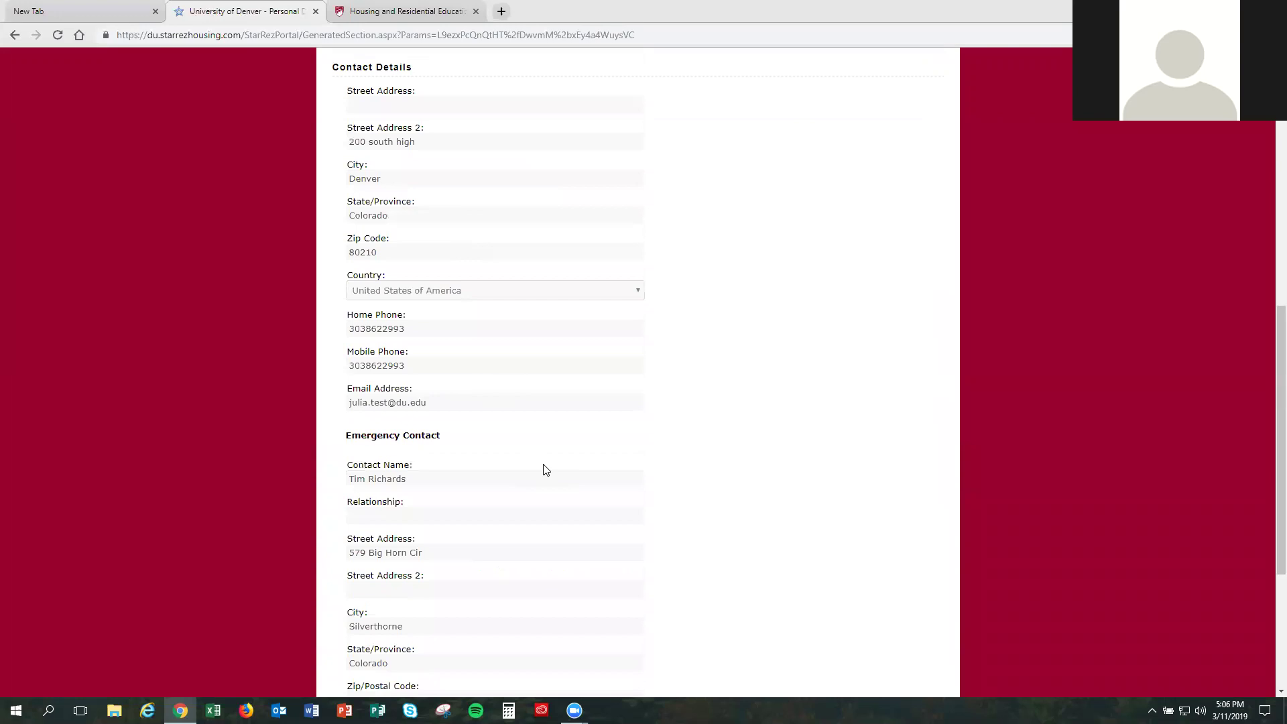
scroll(544, 469, down, 4)
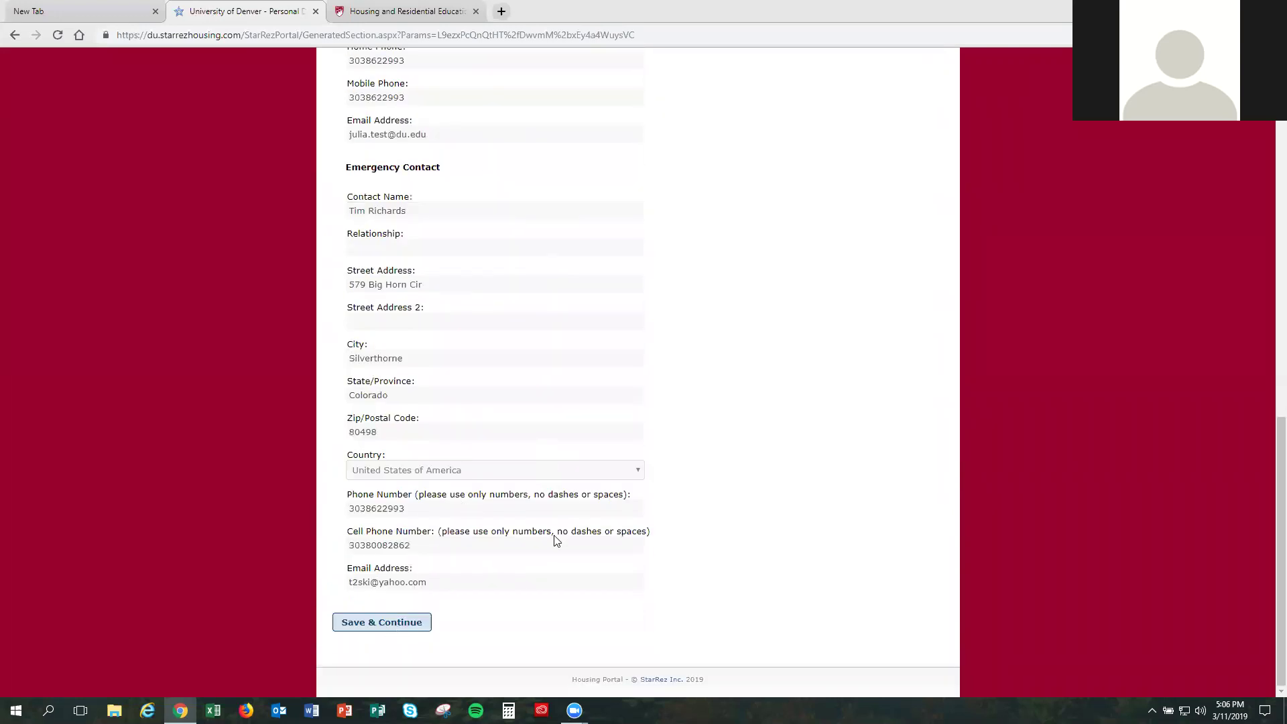
click(382, 622)
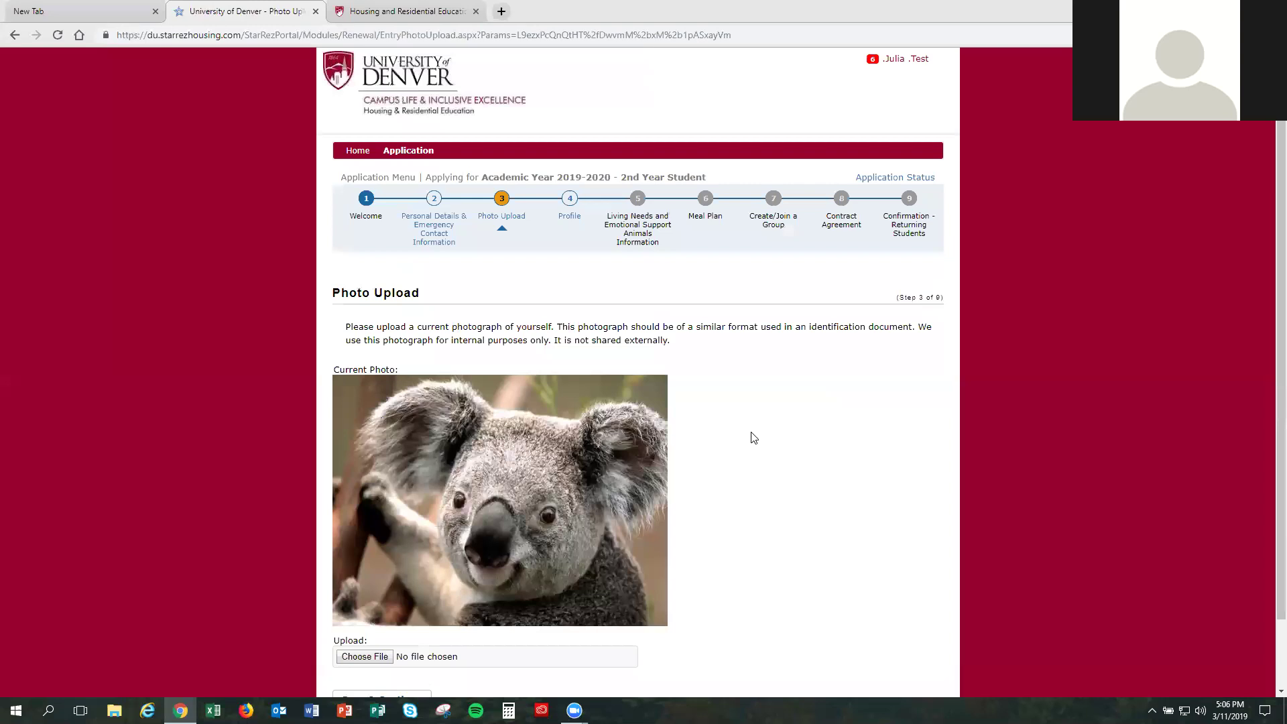
Step: Keep the existing koala photo and save to reach the Profile step (4 of 9)
scroll(753, 437, down, 1)
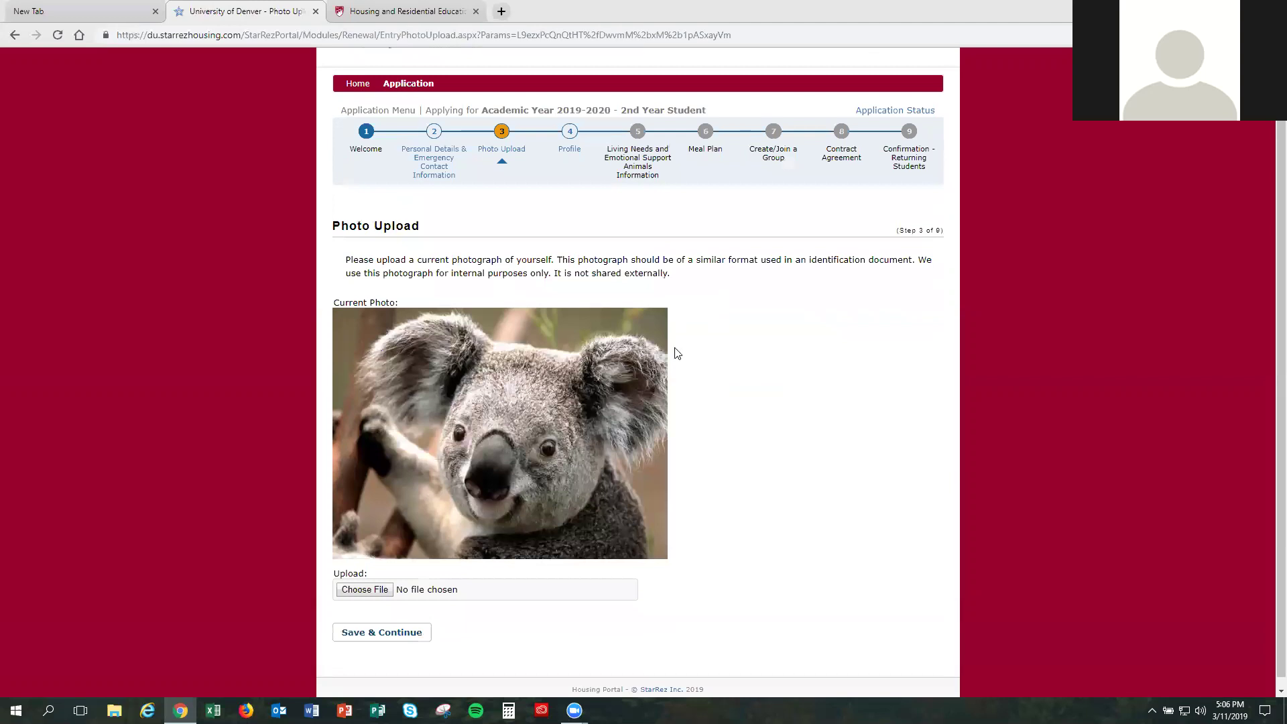
right_click(704, 331)
click(774, 307)
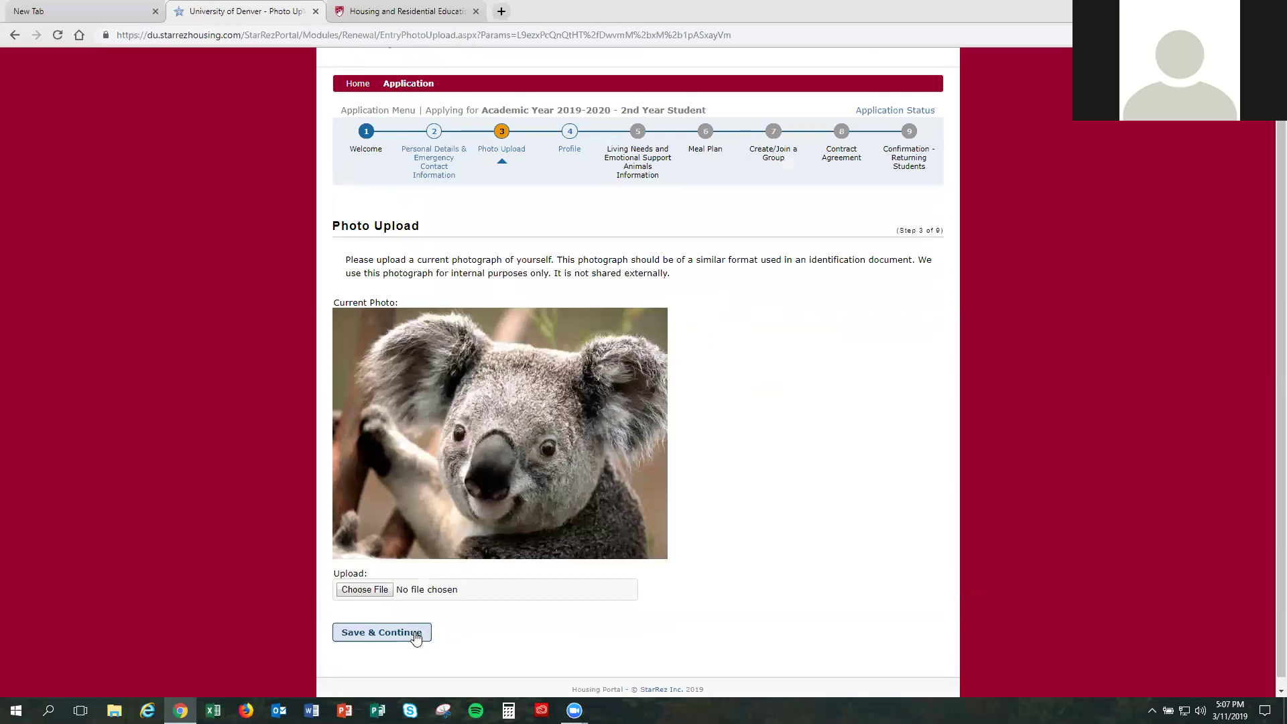
click(385, 629)
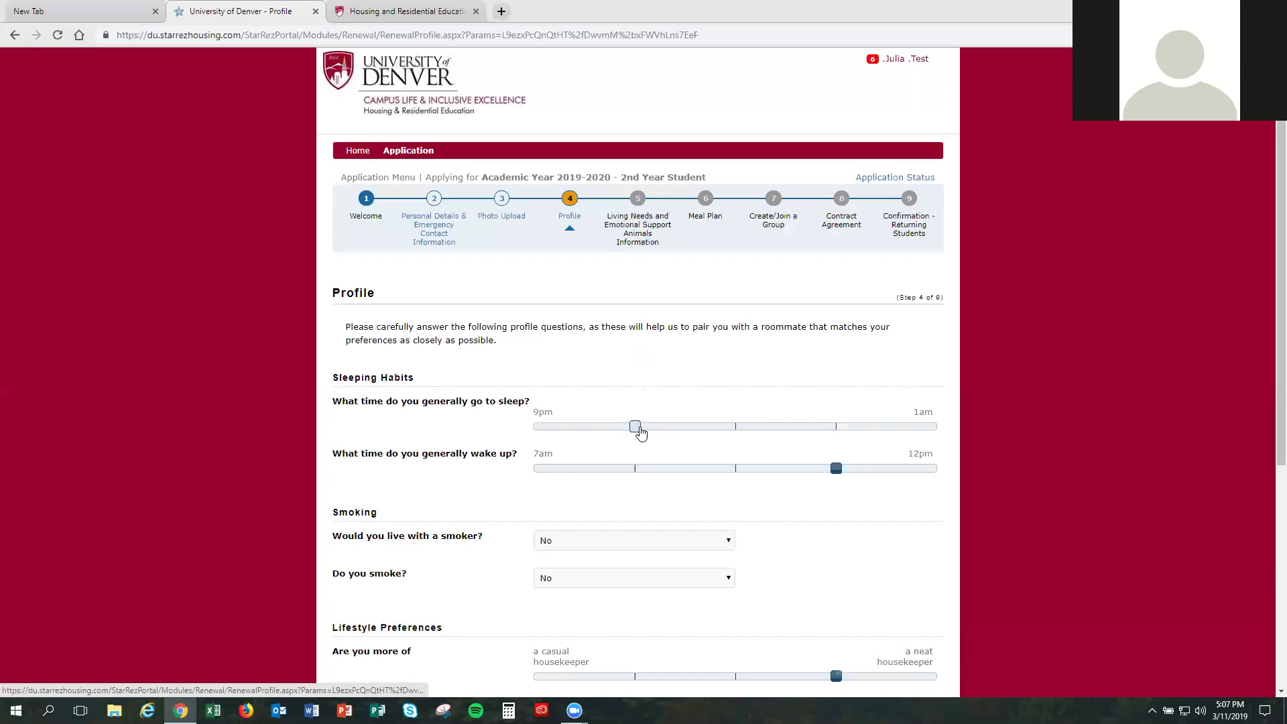
Step: Leave the bedtime slider at its second mark and save the lifestyle profile answers
drag(640, 432, 534, 427)
click(596, 423)
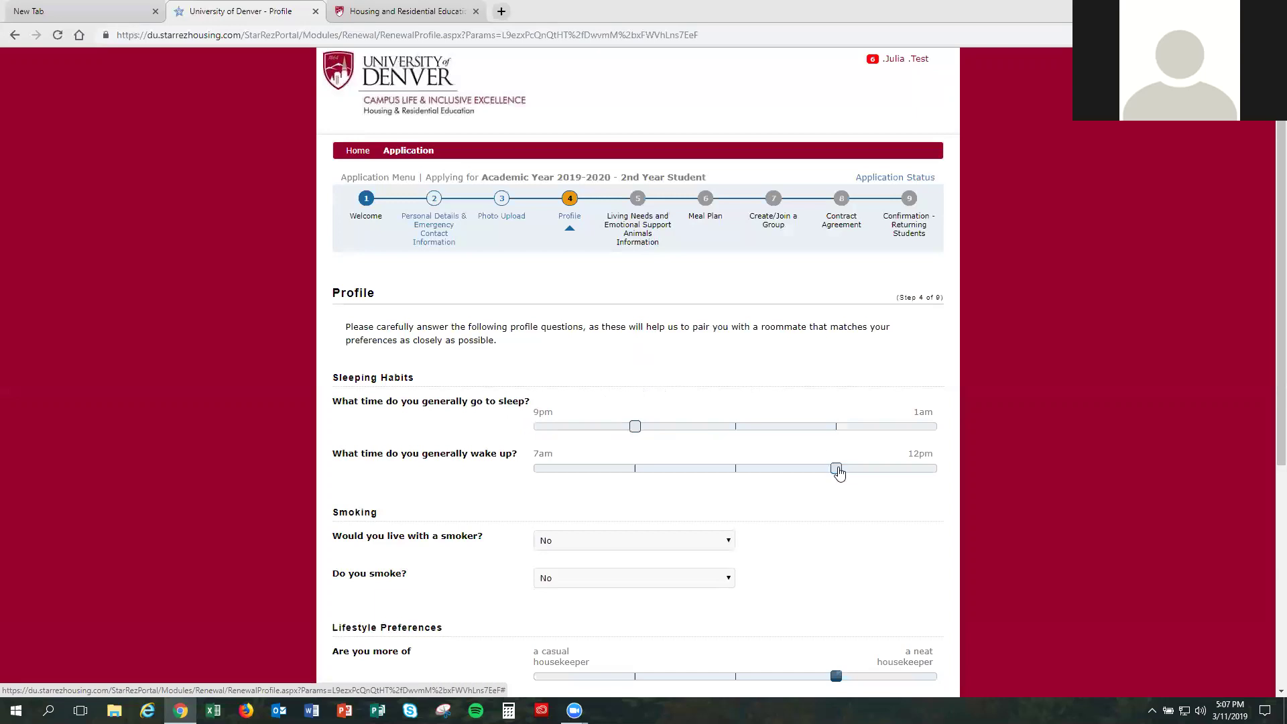
scroll(799, 460, down, 5)
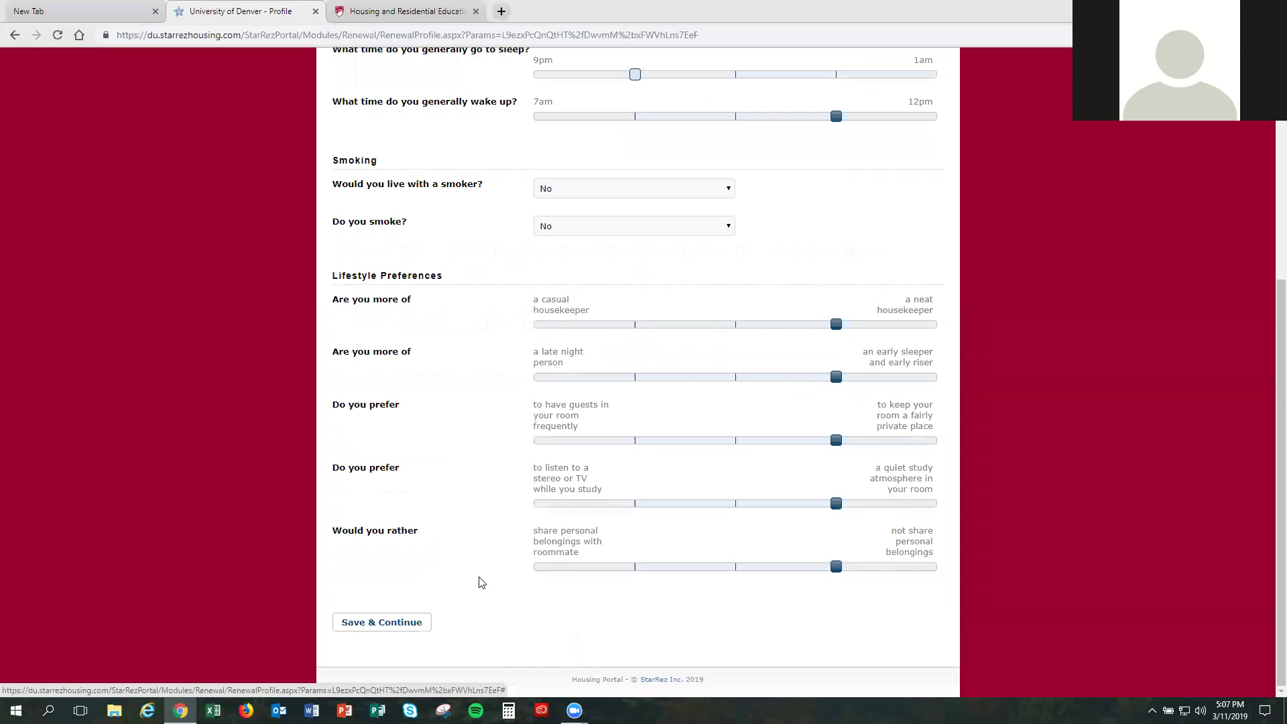
click(412, 621)
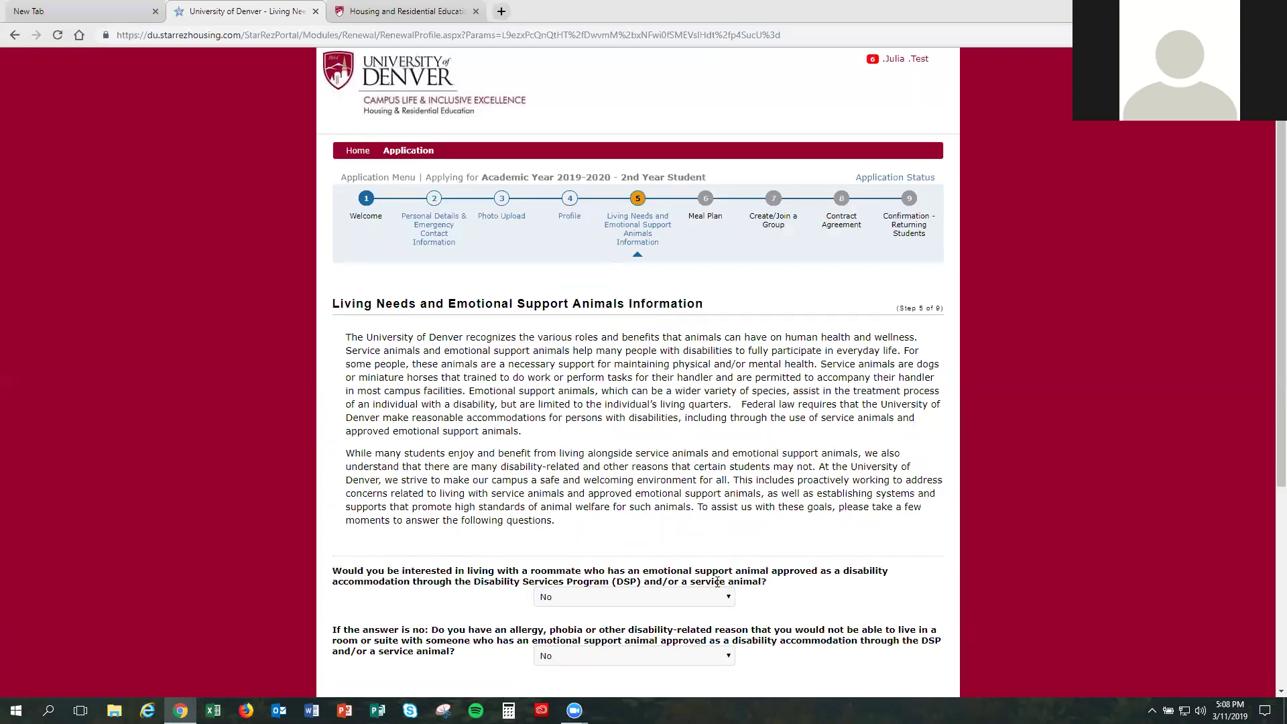
Step: Confirm both emotional support animal questions stay No and continue to the Meal Plan step
click(705, 598)
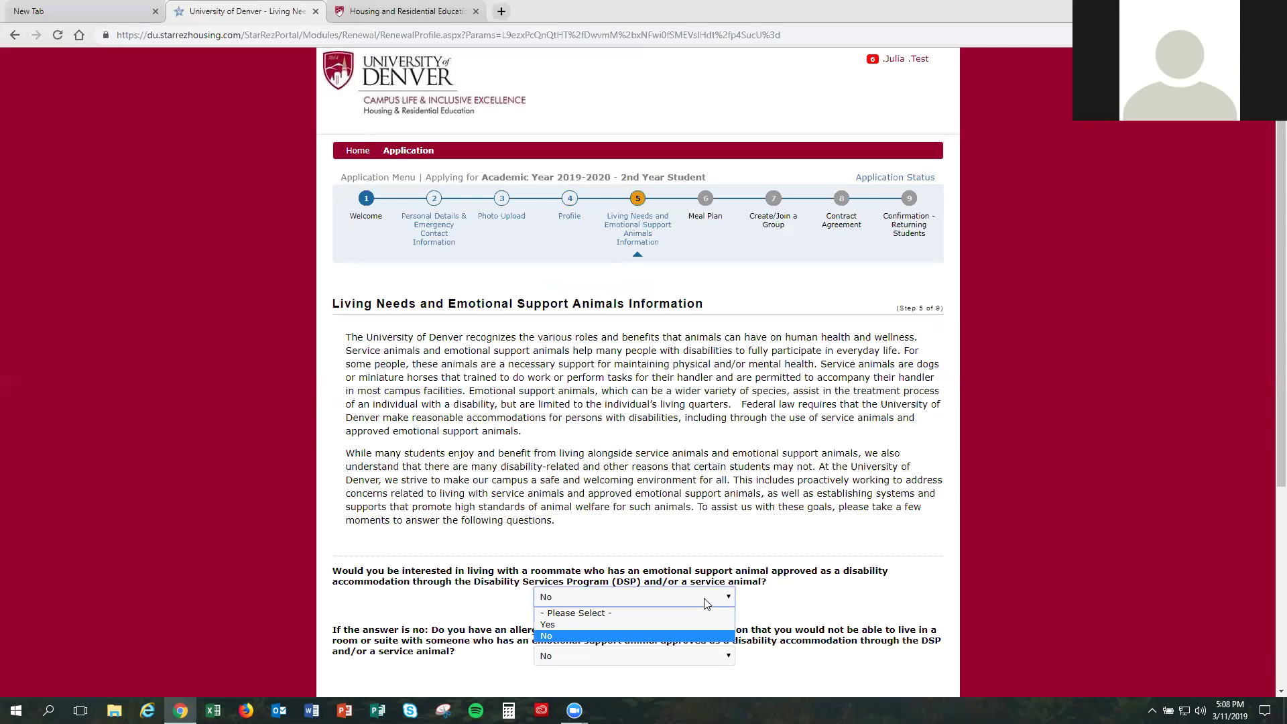
scroll(705, 604, down, 1)
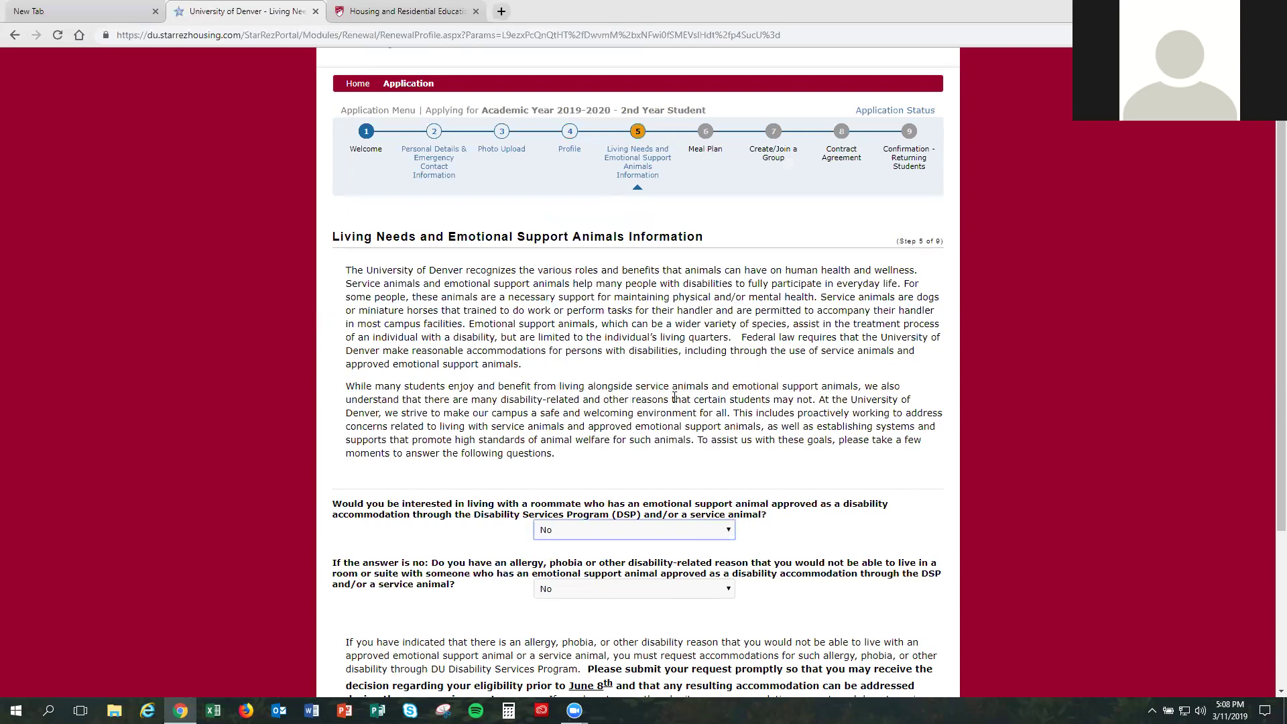
scroll(673, 405, down, 3)
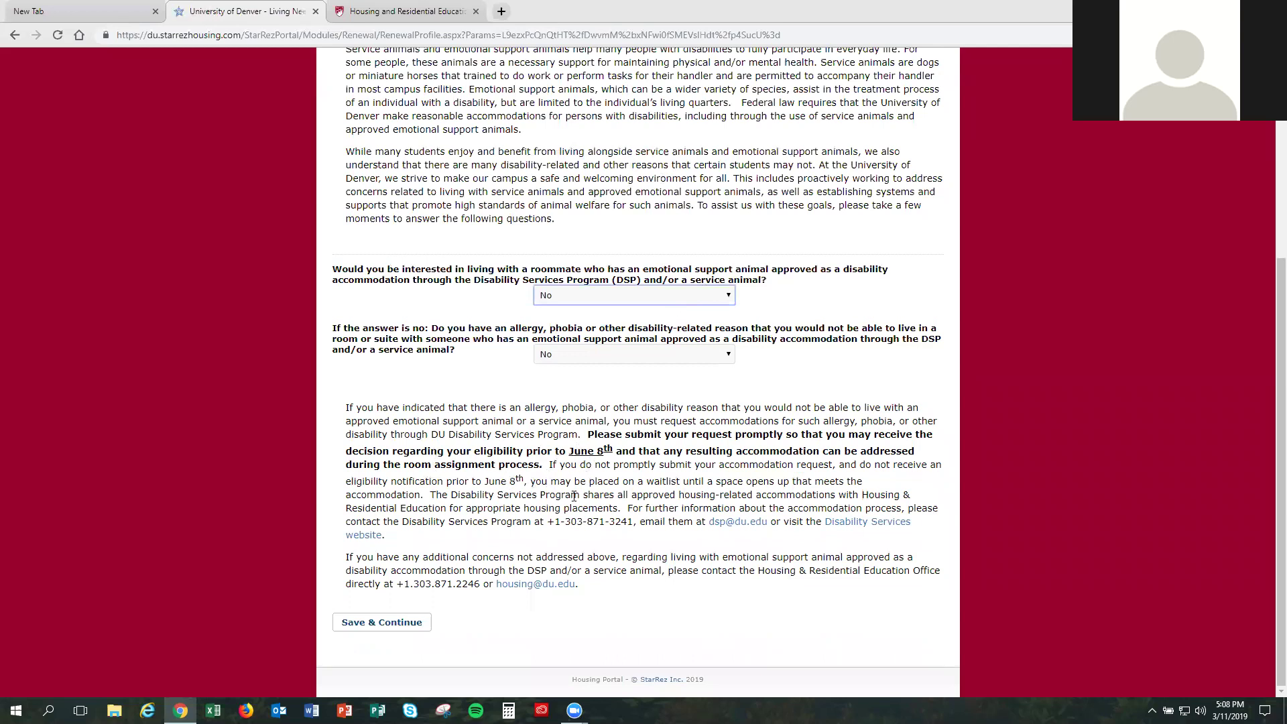
click(403, 622)
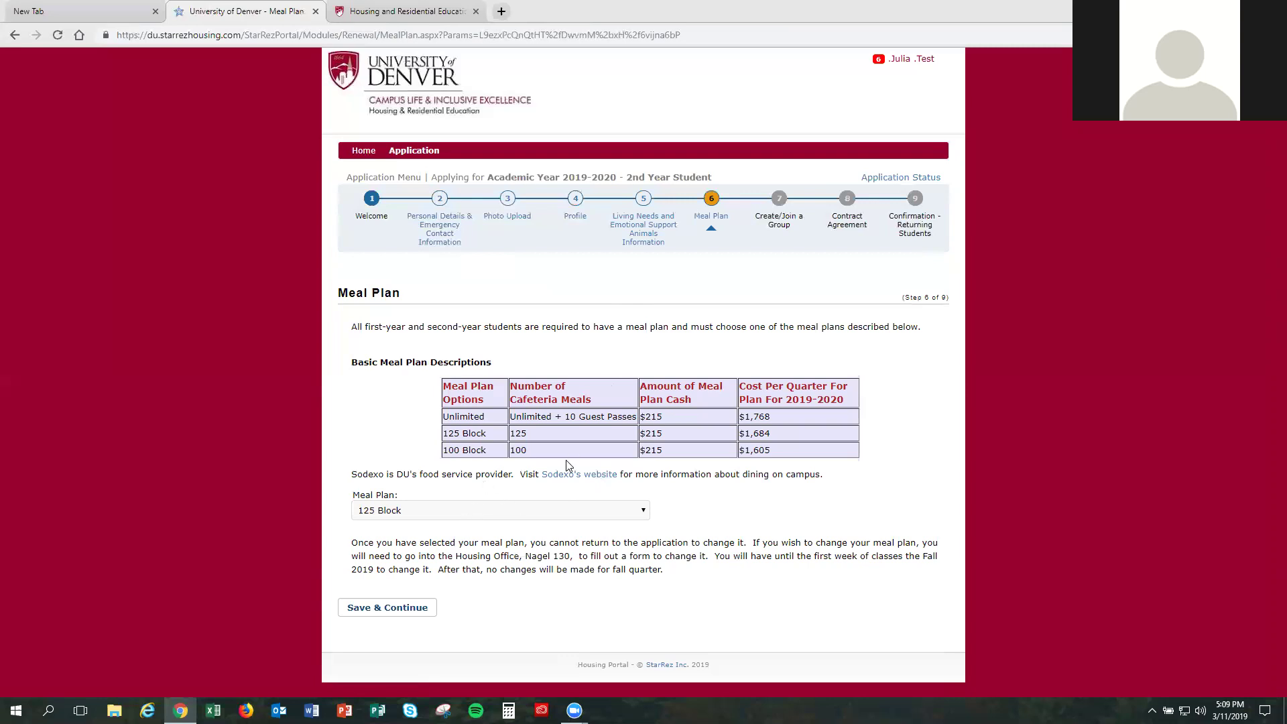
Step: Keep 125 Block as the meal plan and save to continue to group setup
click(536, 513)
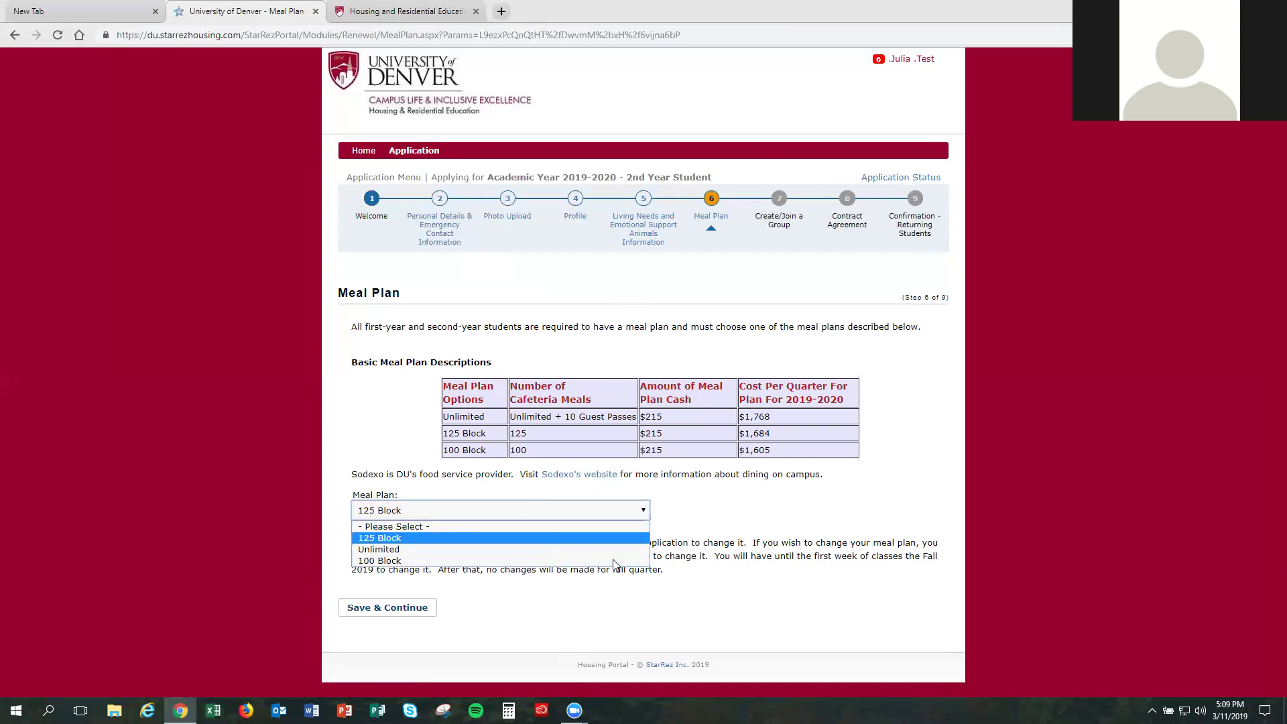
click(759, 587)
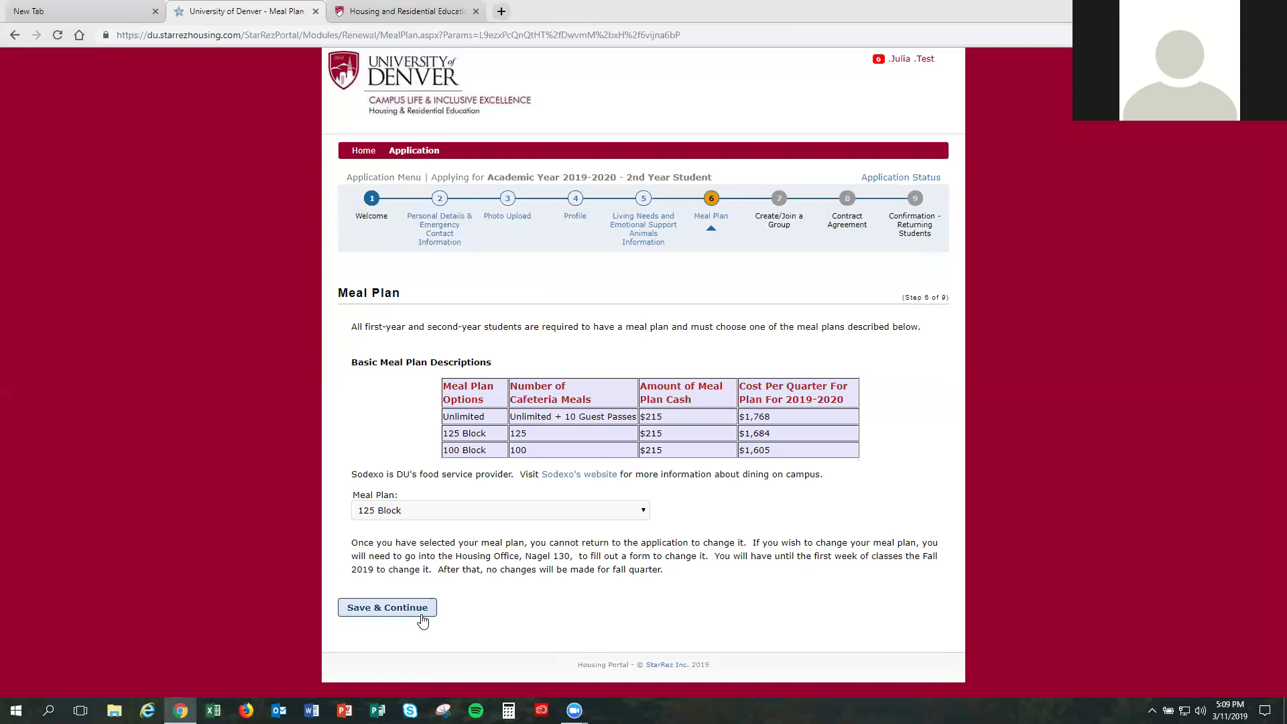
click(421, 615)
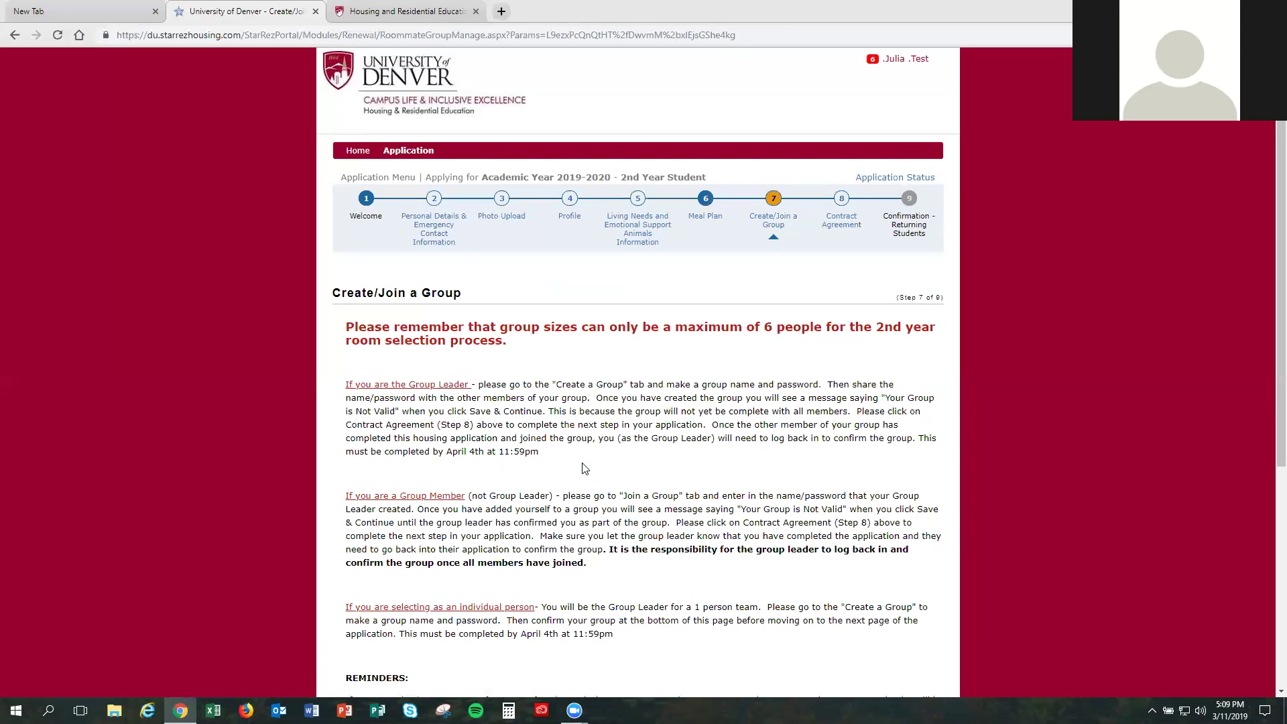
Step: Choose 'Create a new group' under Create a Group or Join a Group
scroll(582, 468, down, 4)
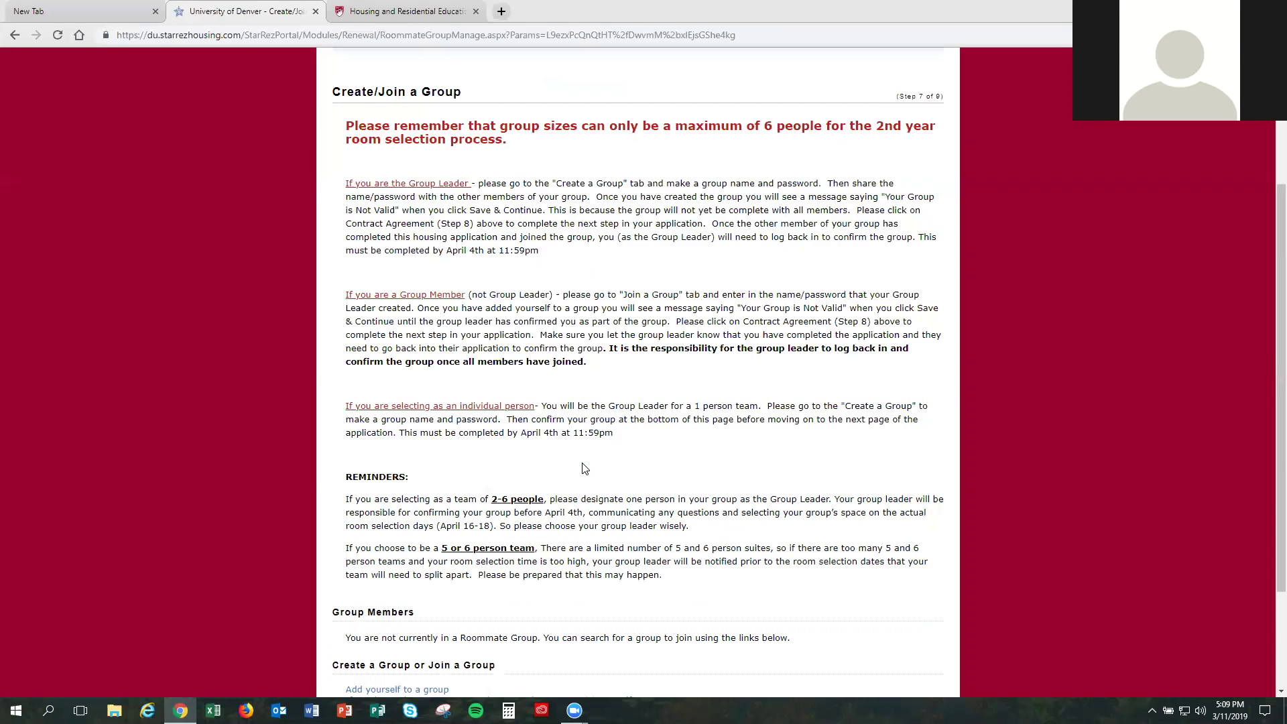
scroll(426, 554, down, 1)
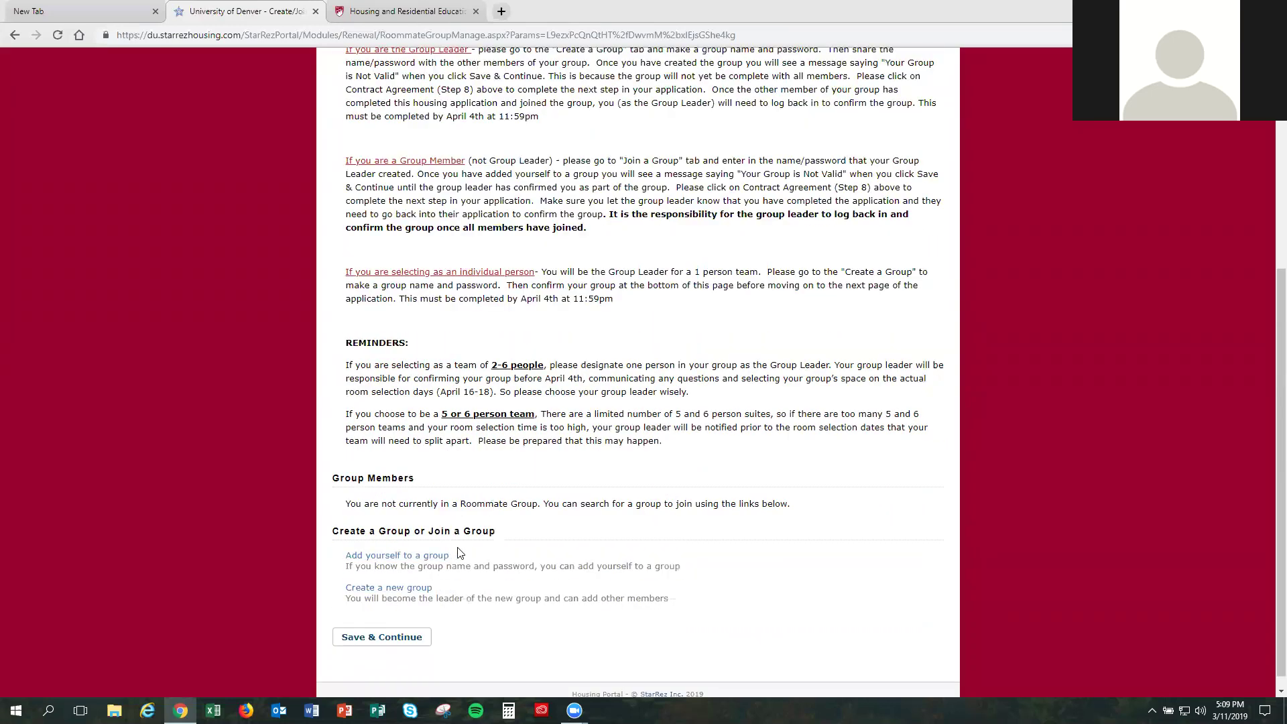
click(422, 592)
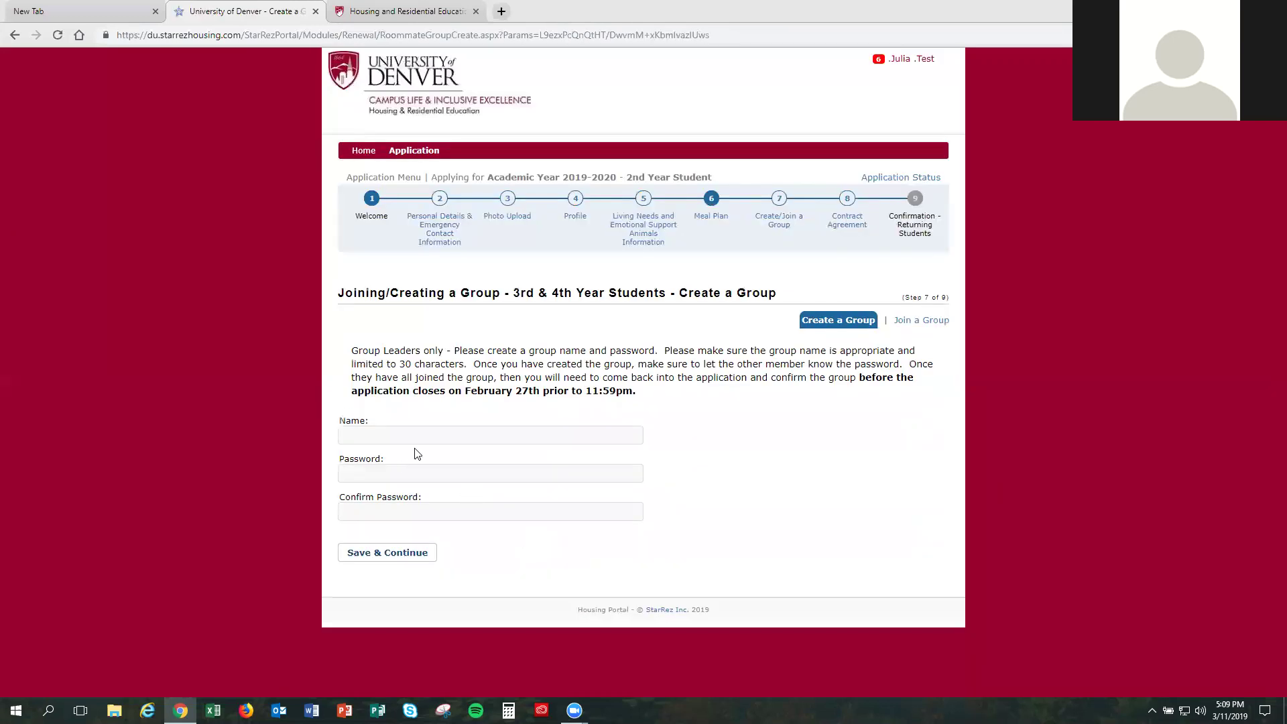
Step: Name the group 'Test Account', enter and confirm its password, and save
click(431, 435)
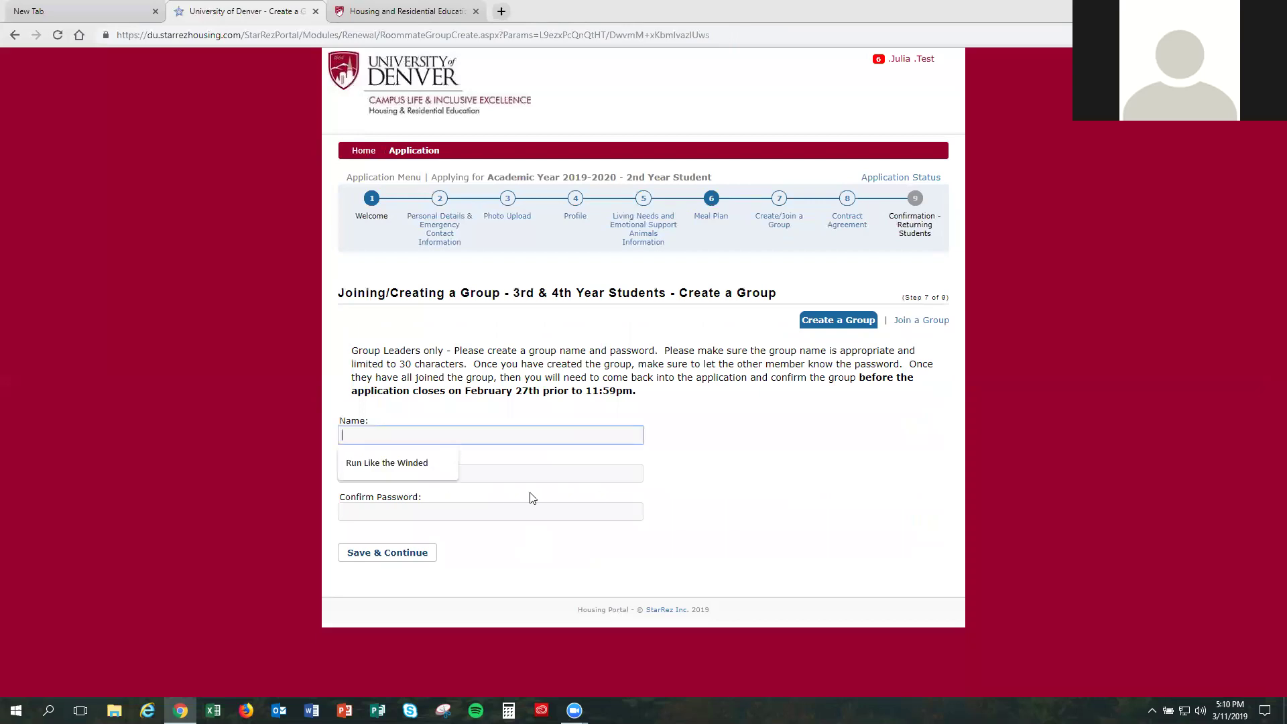
text(Test Account)
key(Tab)
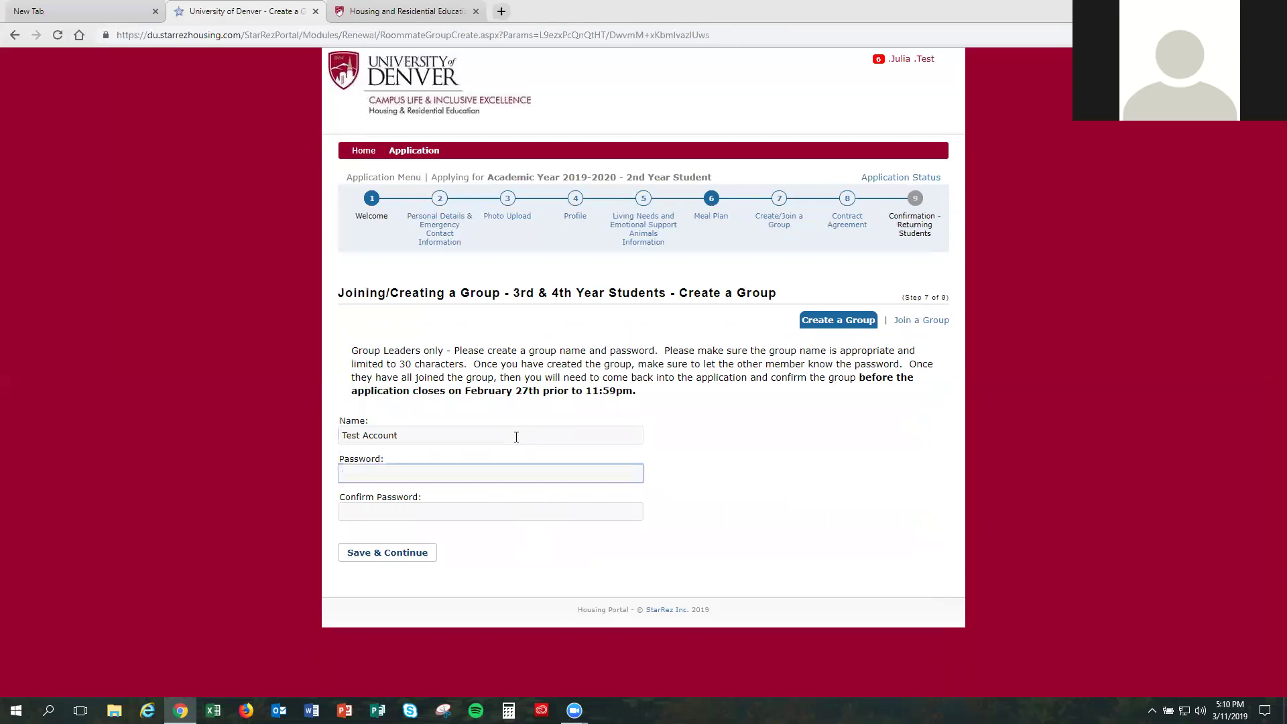
text(12345)
key(Tab)
text(12345)
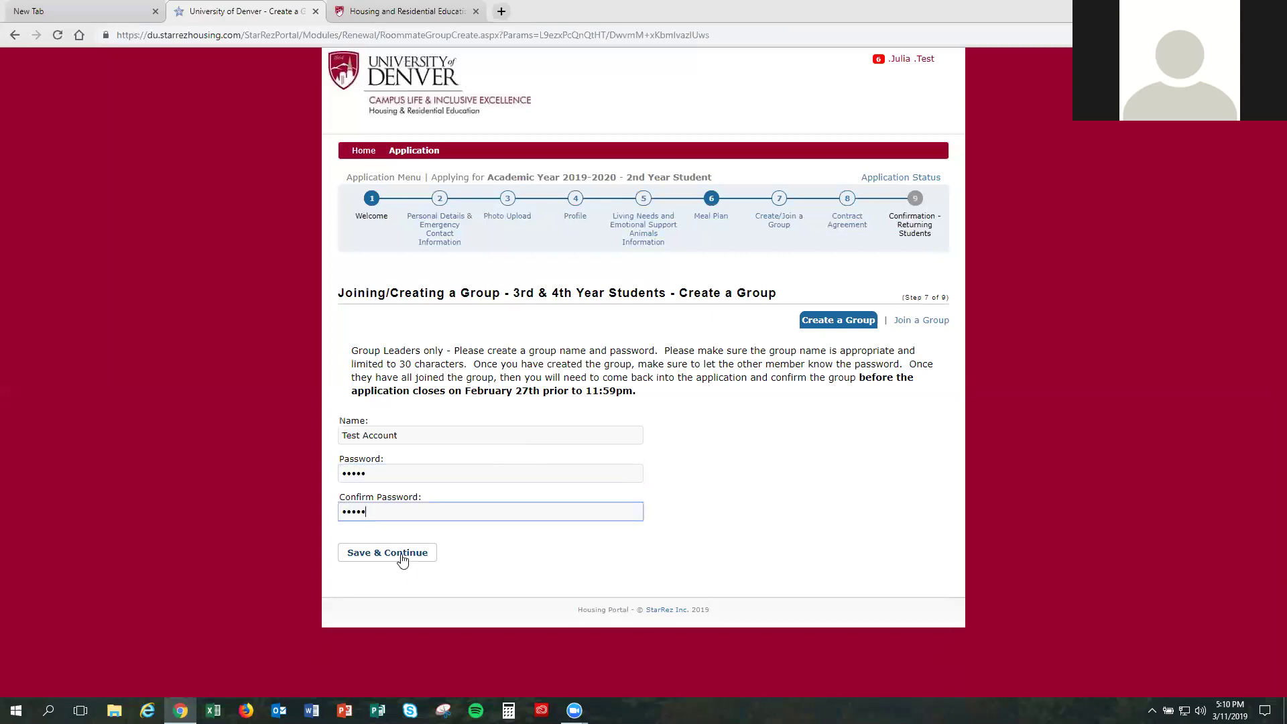
click(402, 557)
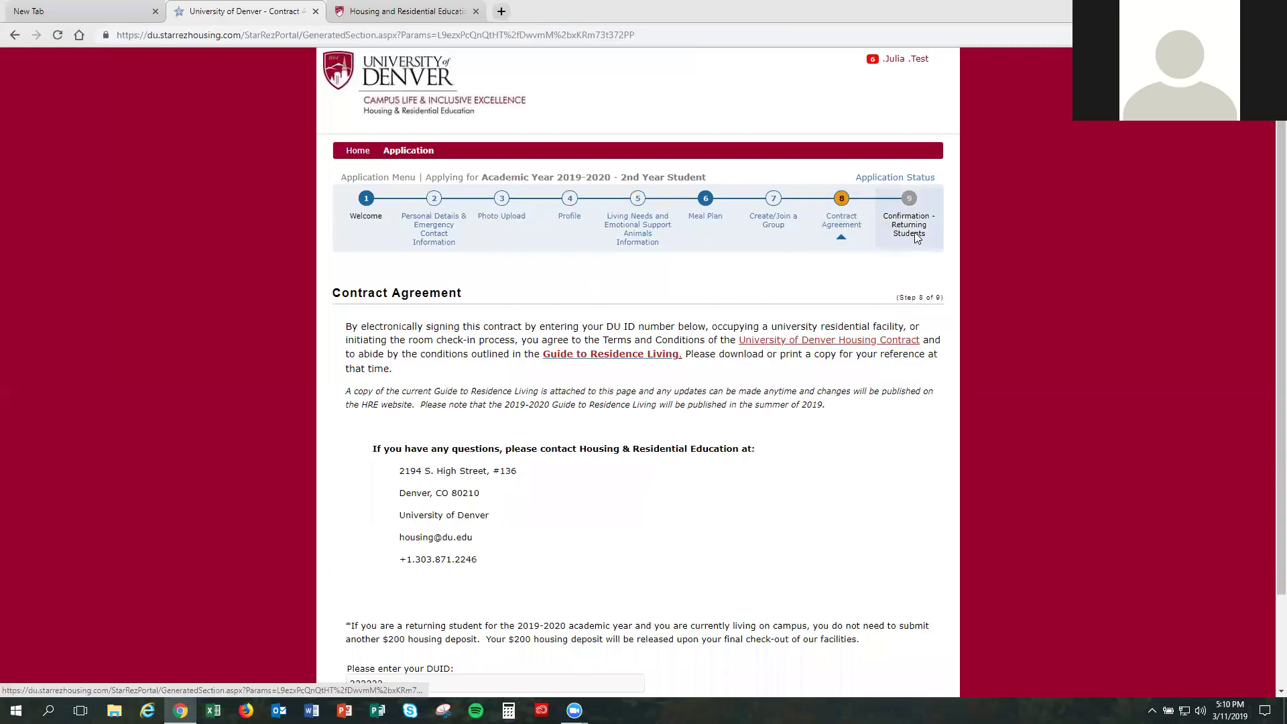
Step: Return to Create/Join a Group, confirm the Test Account group, and save to continue
click(775, 214)
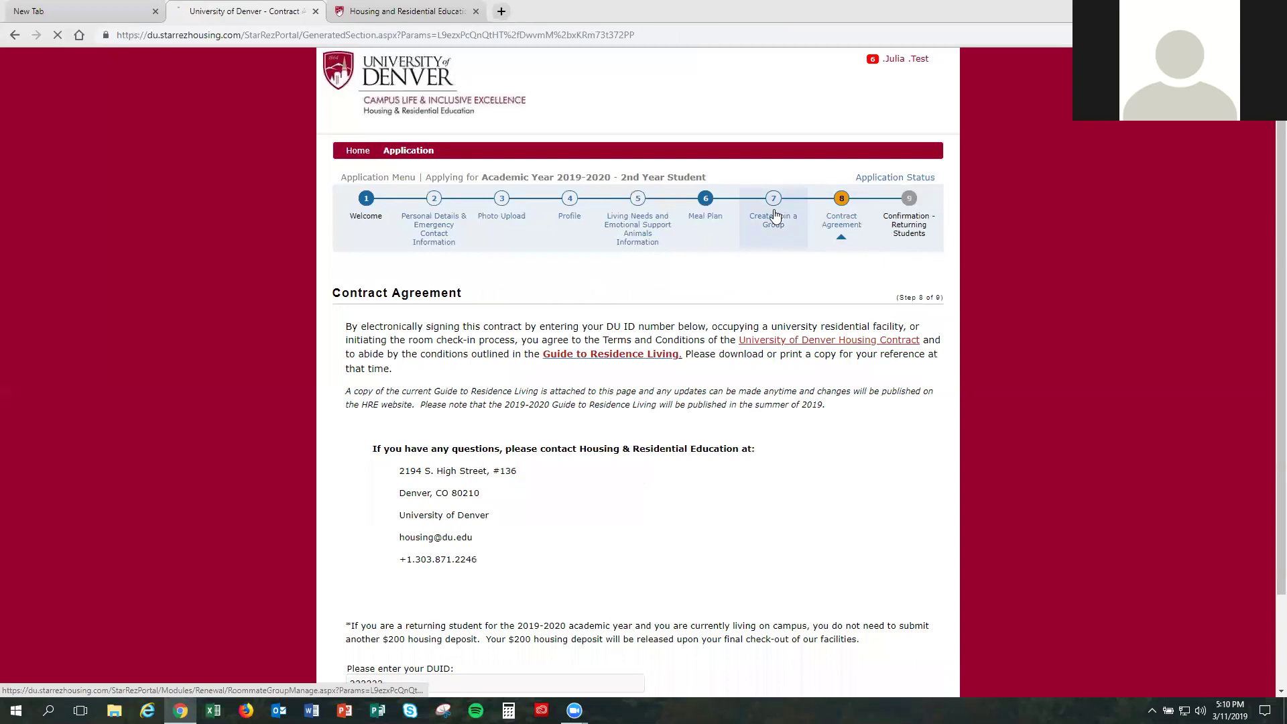
scroll(423, 540, down, 5)
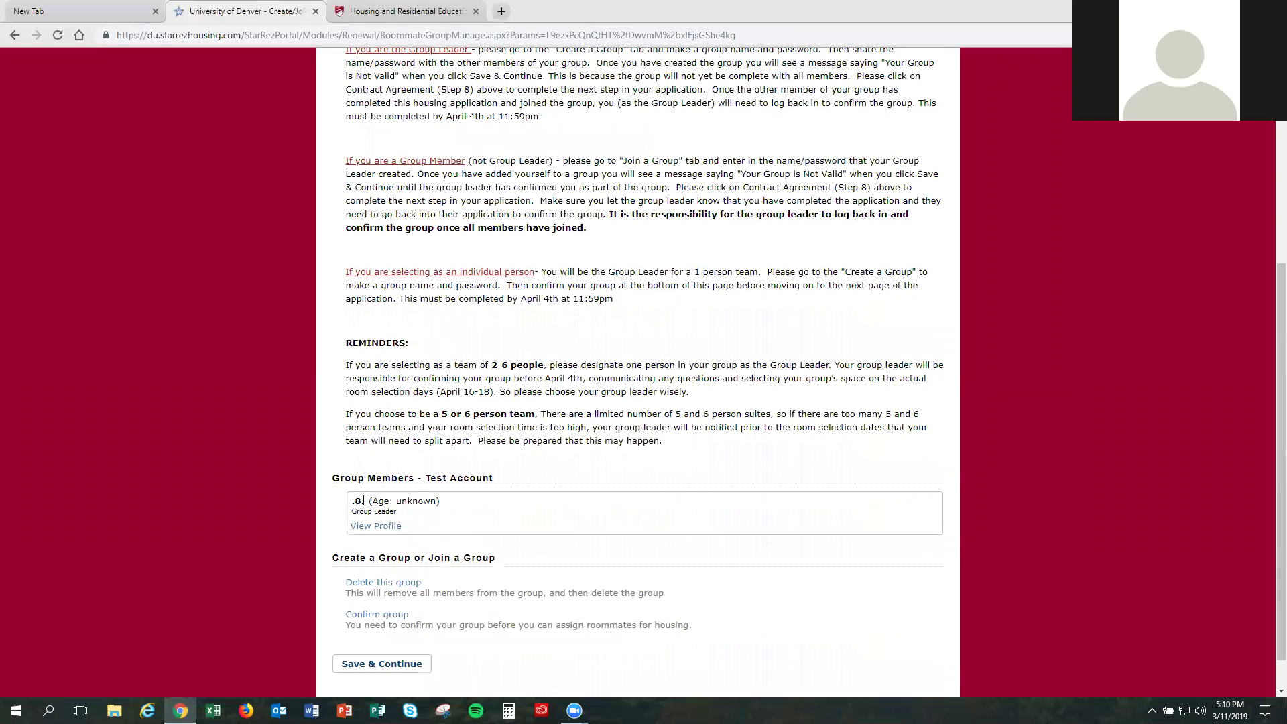
double_click(356, 501)
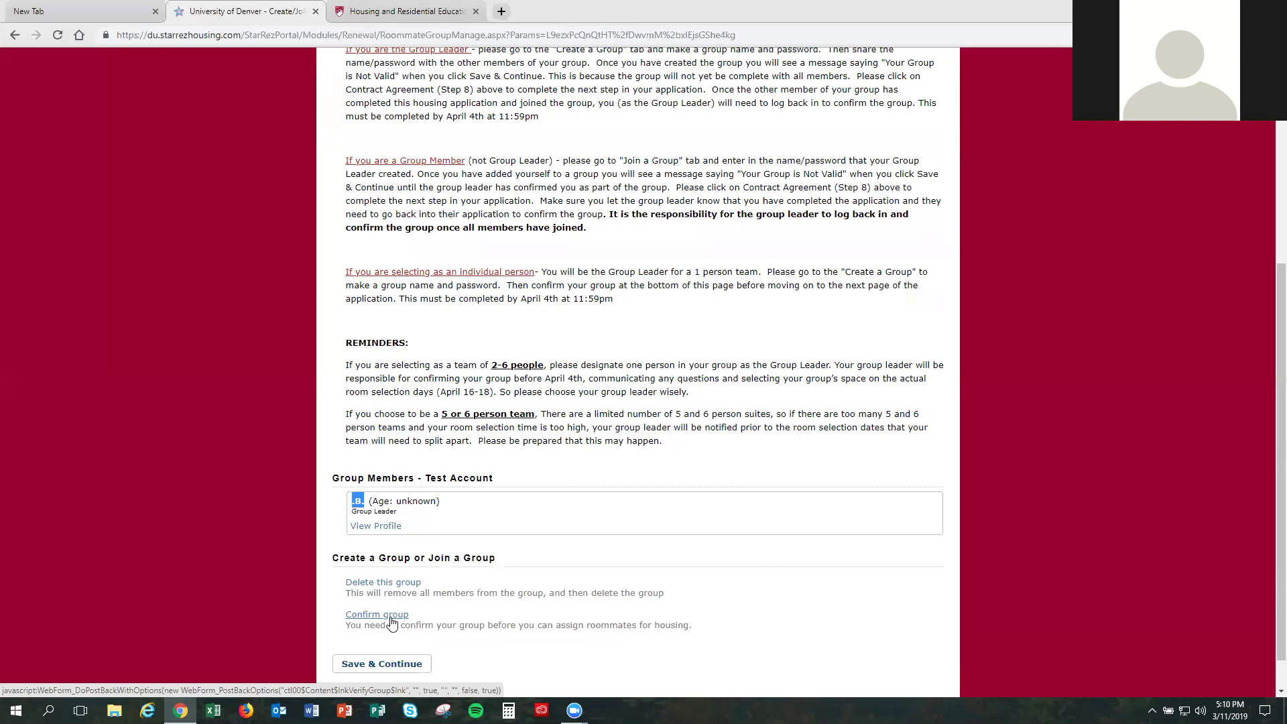
click(393, 619)
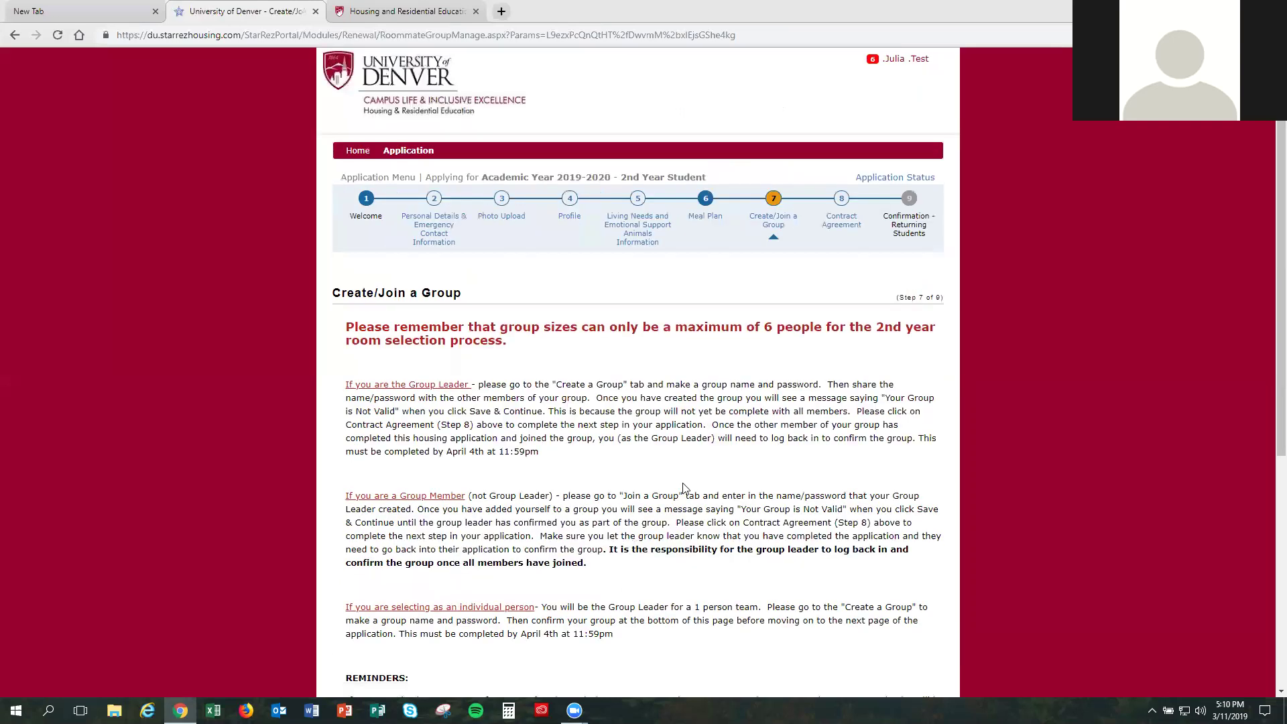
scroll(668, 461, down, 5)
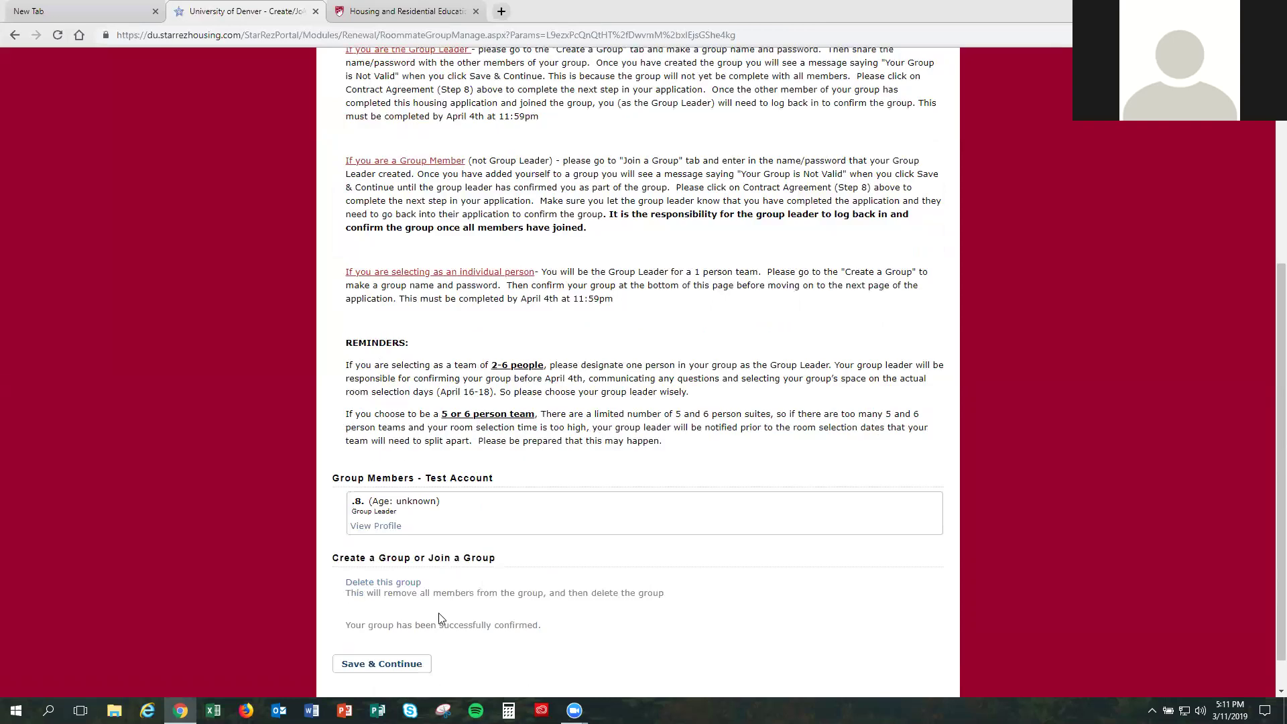
drag(544, 624, 343, 612)
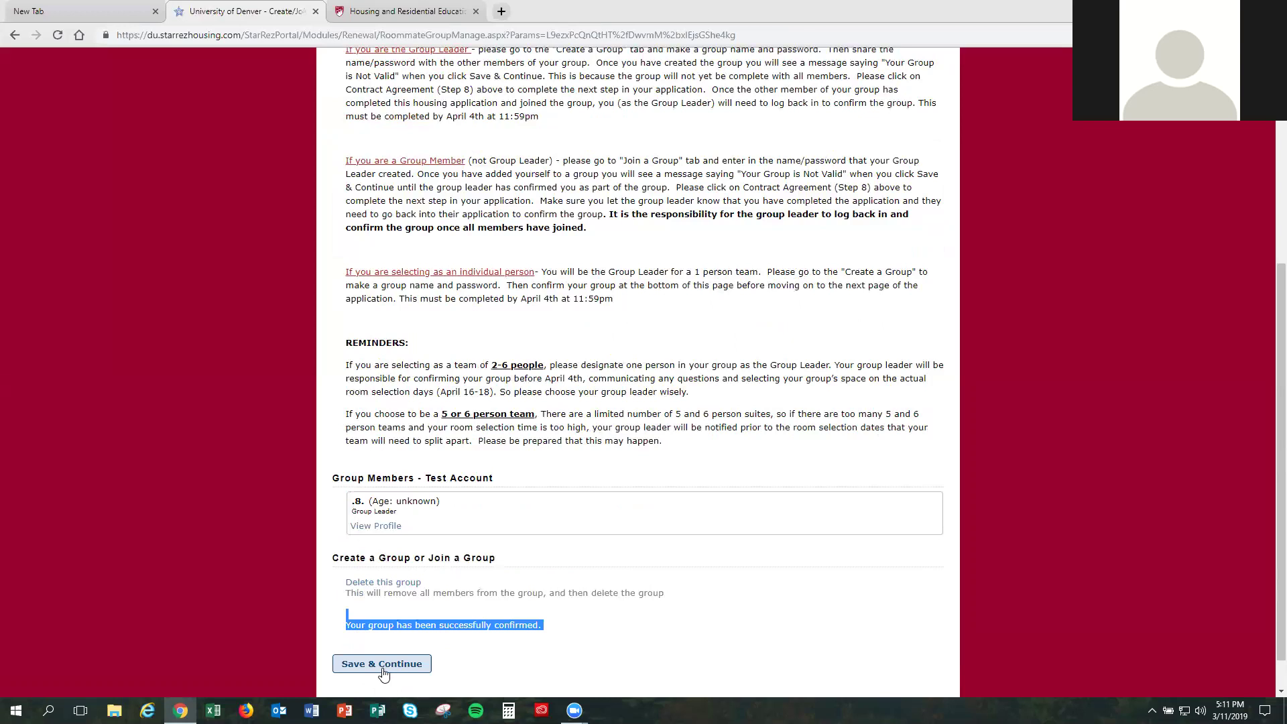
click(383, 671)
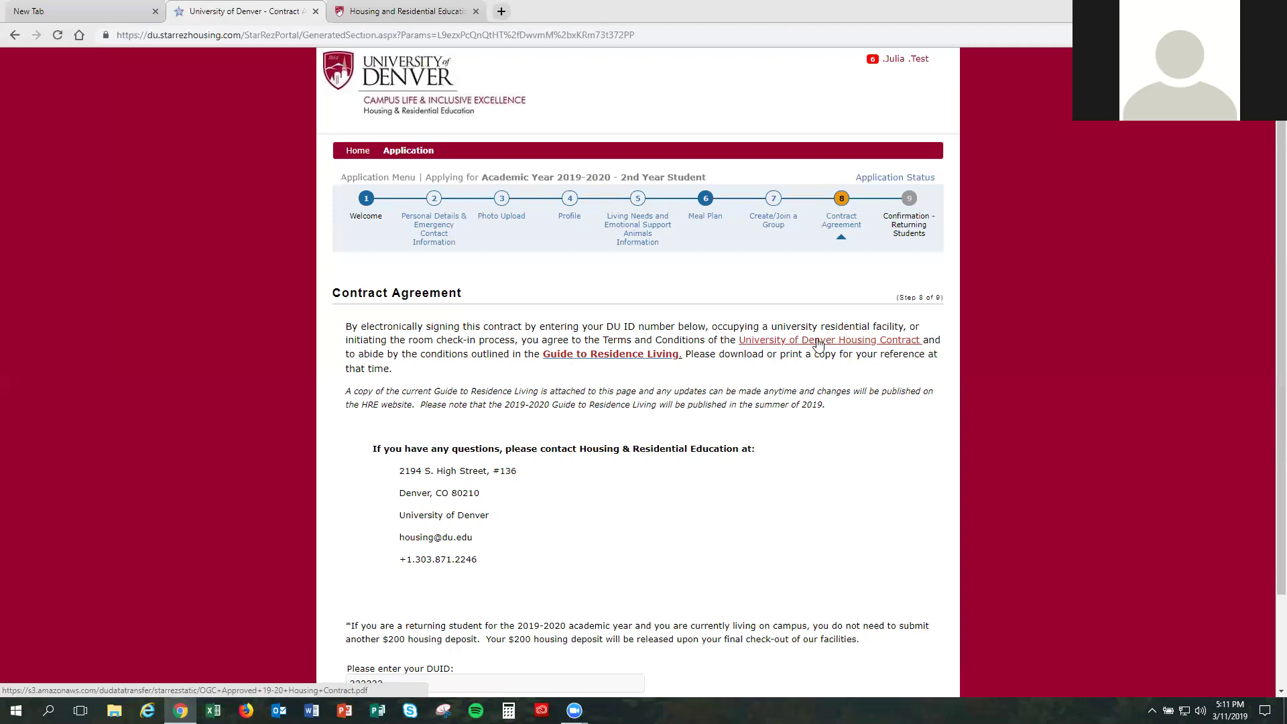
Step: Review the housing contract and Guide to Residence Living text, then accept the Contract Agreement terms
drag(923, 339, 746, 339)
right_click(746, 339)
click(679, 343)
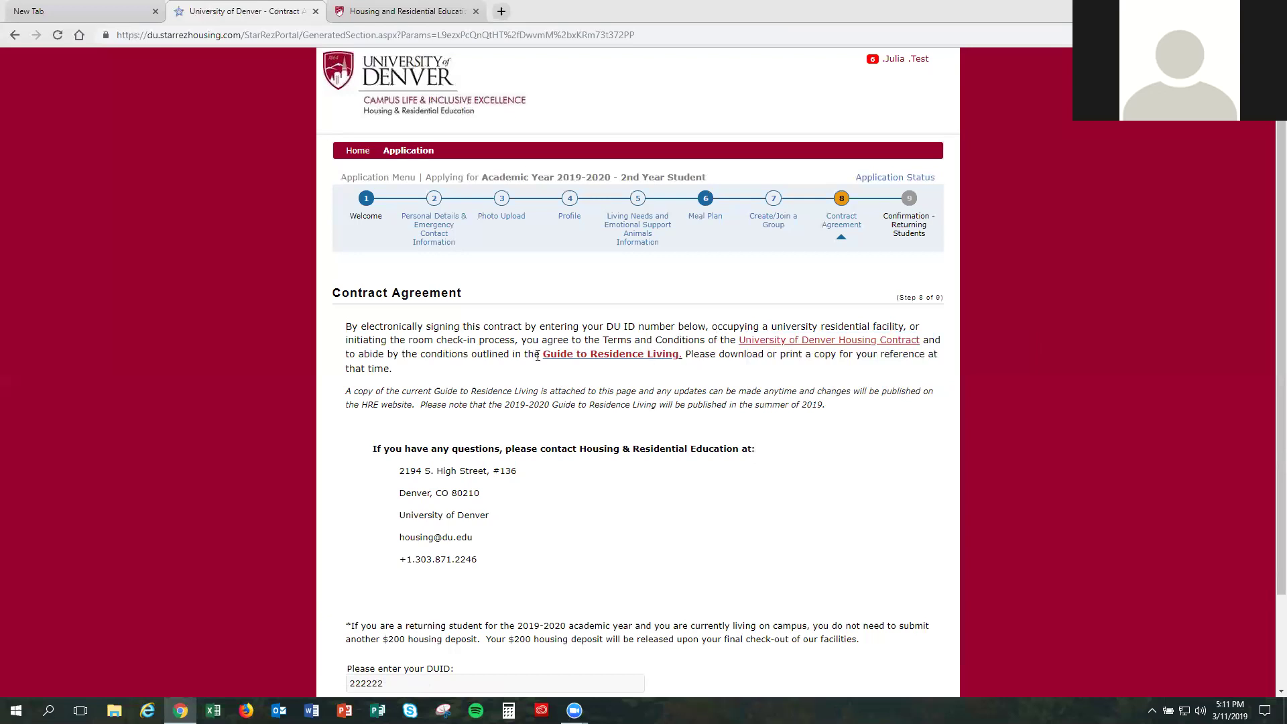
drag(539, 353, 678, 358)
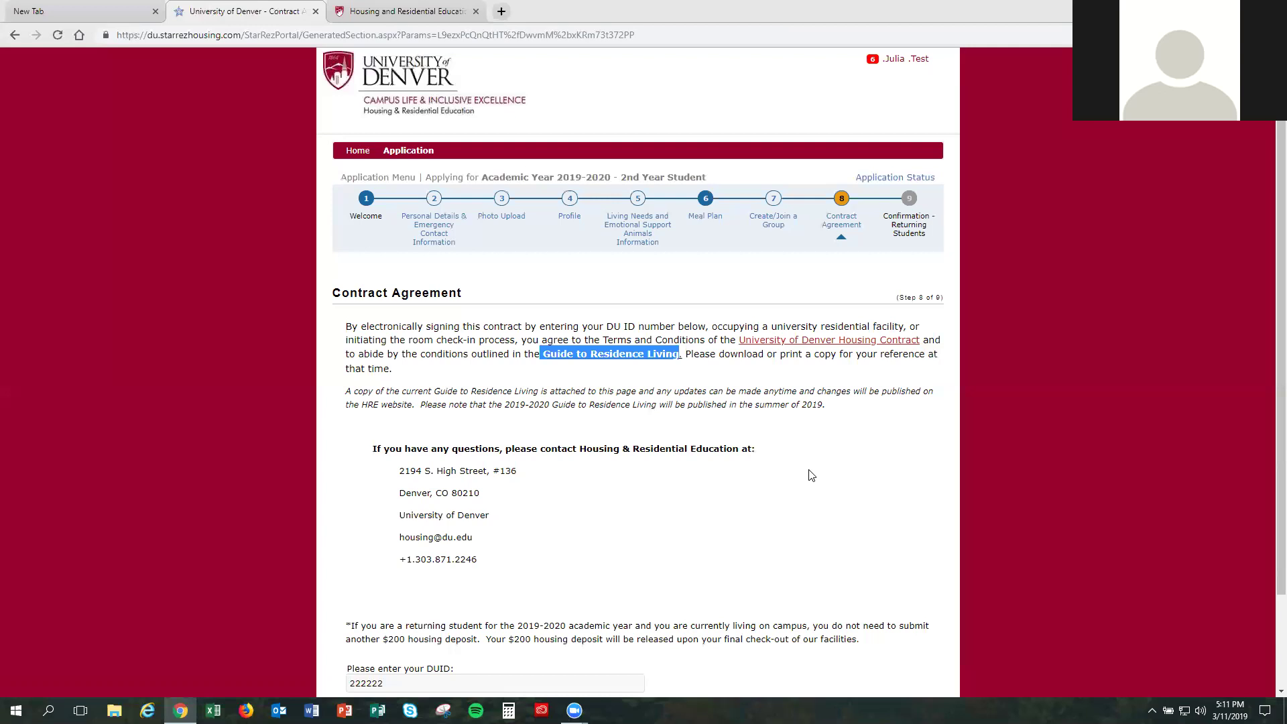
scroll(729, 484, down, 2)
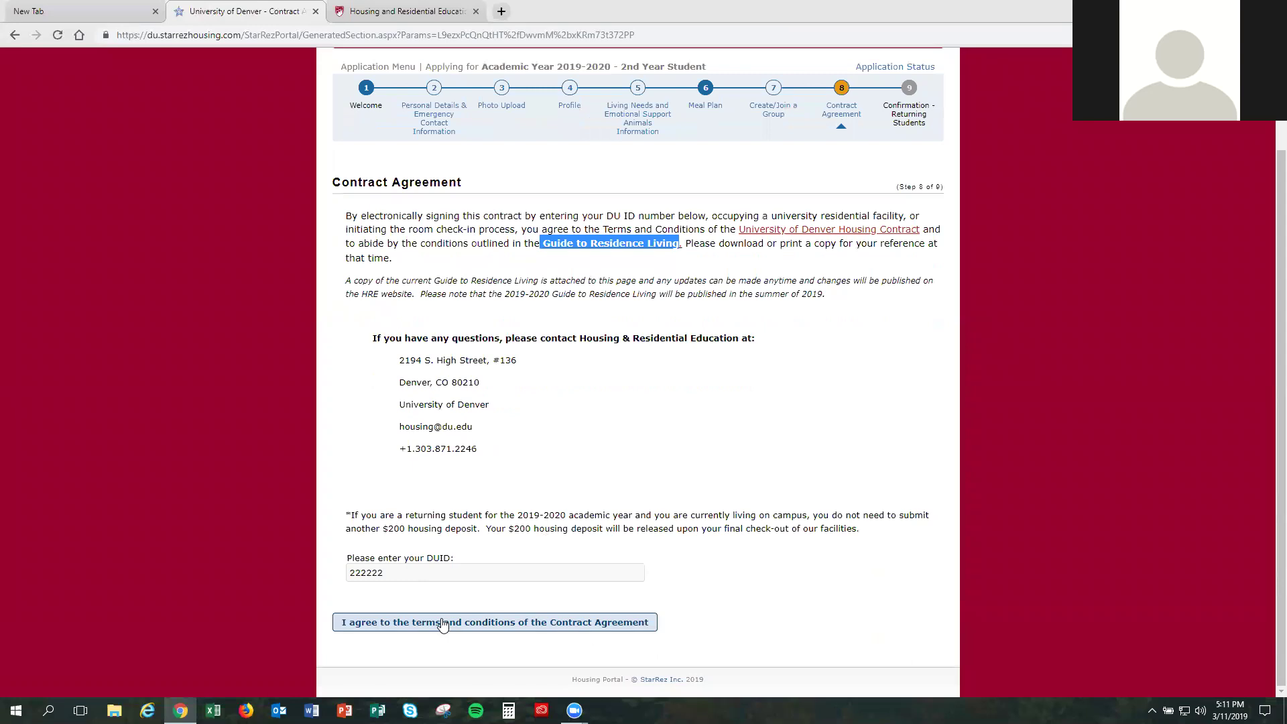
click(629, 622)
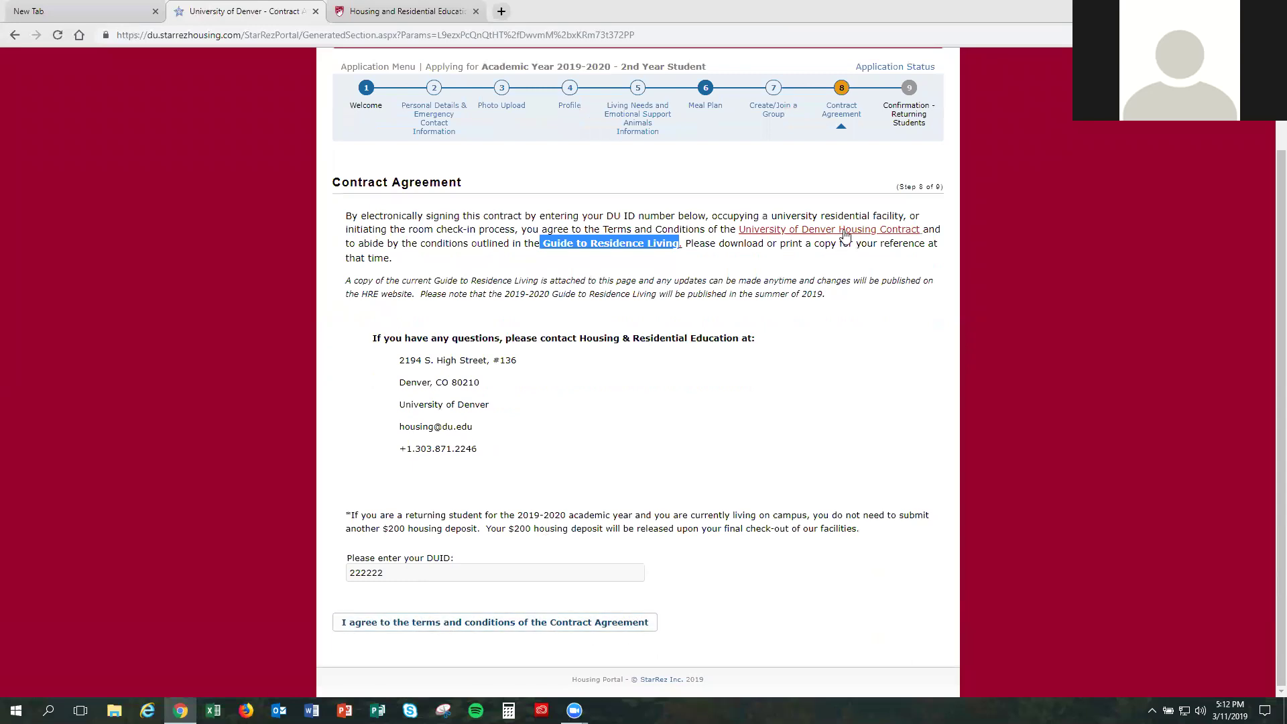
click(563, 622)
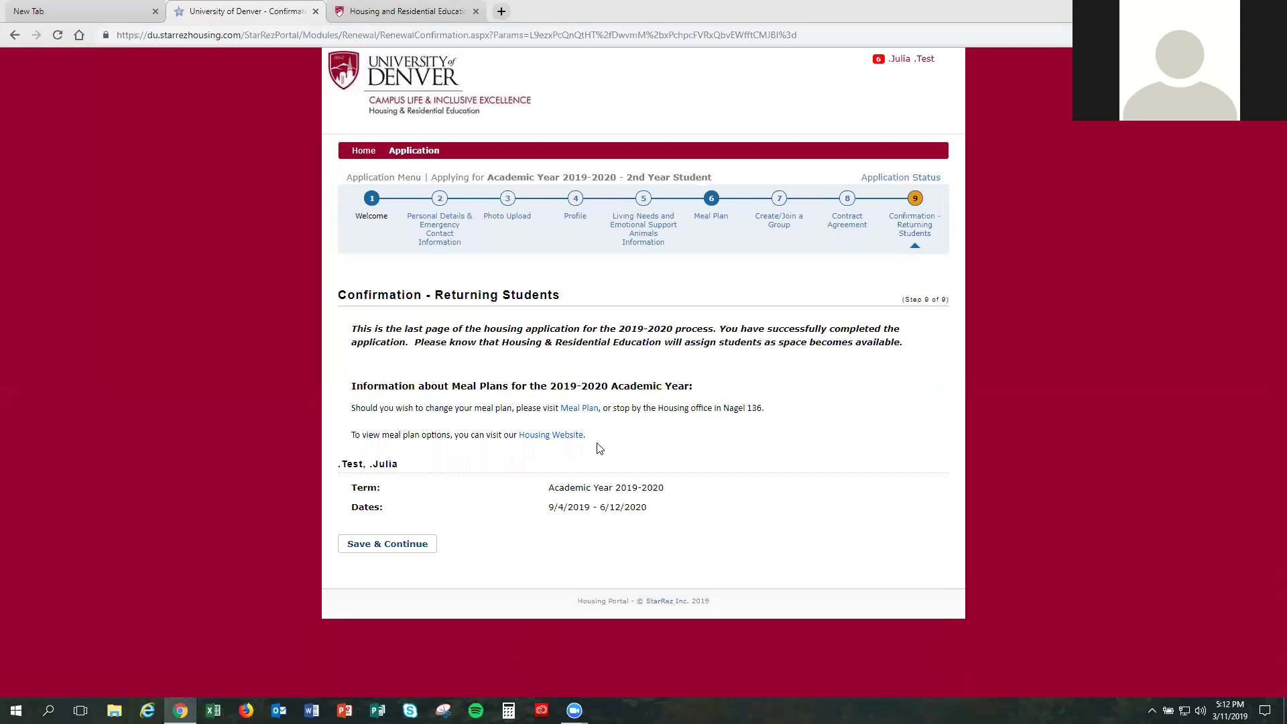
Step: Close the stray browser menu and submit the Confirmation - Returning Students page
right_click(425, 541)
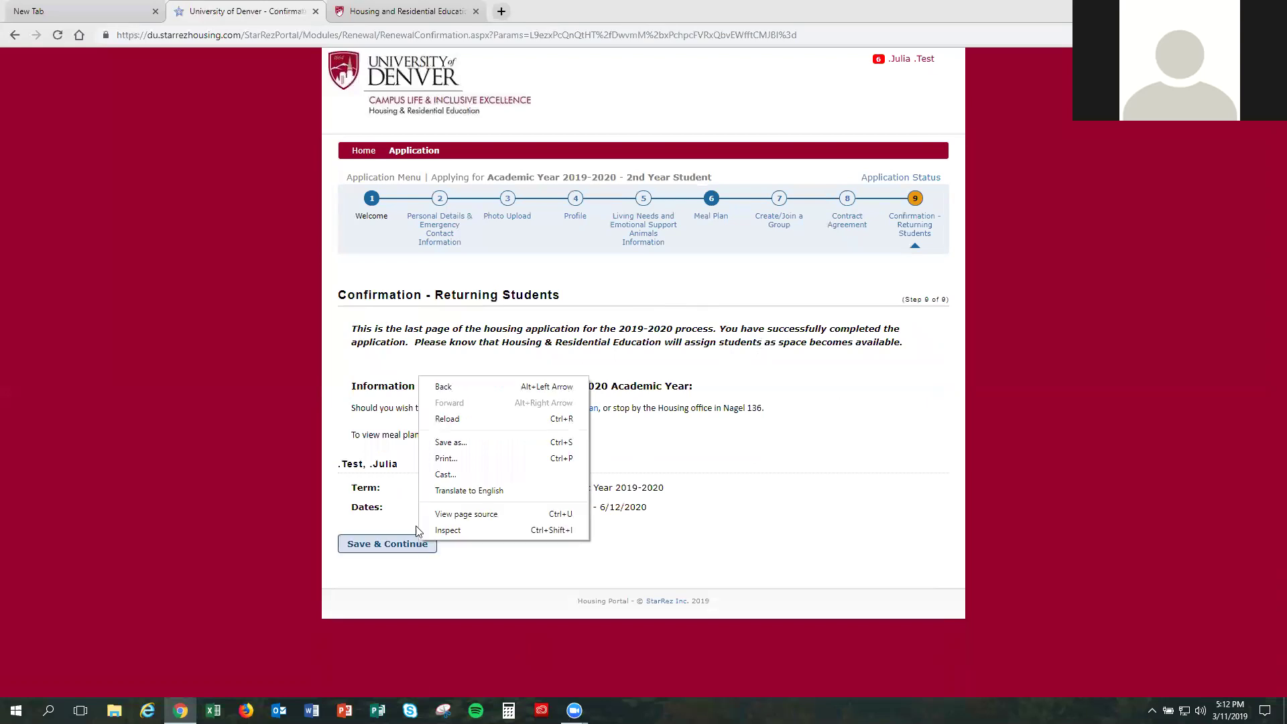
click(400, 512)
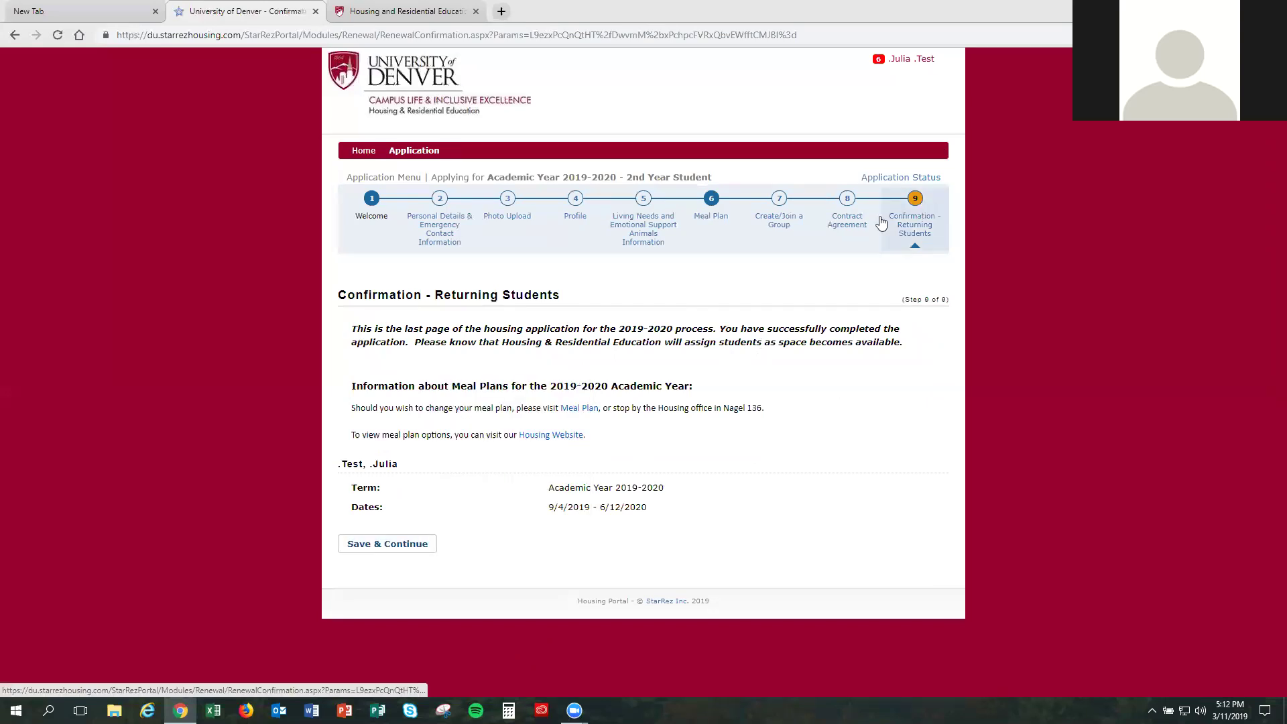
click(421, 546)
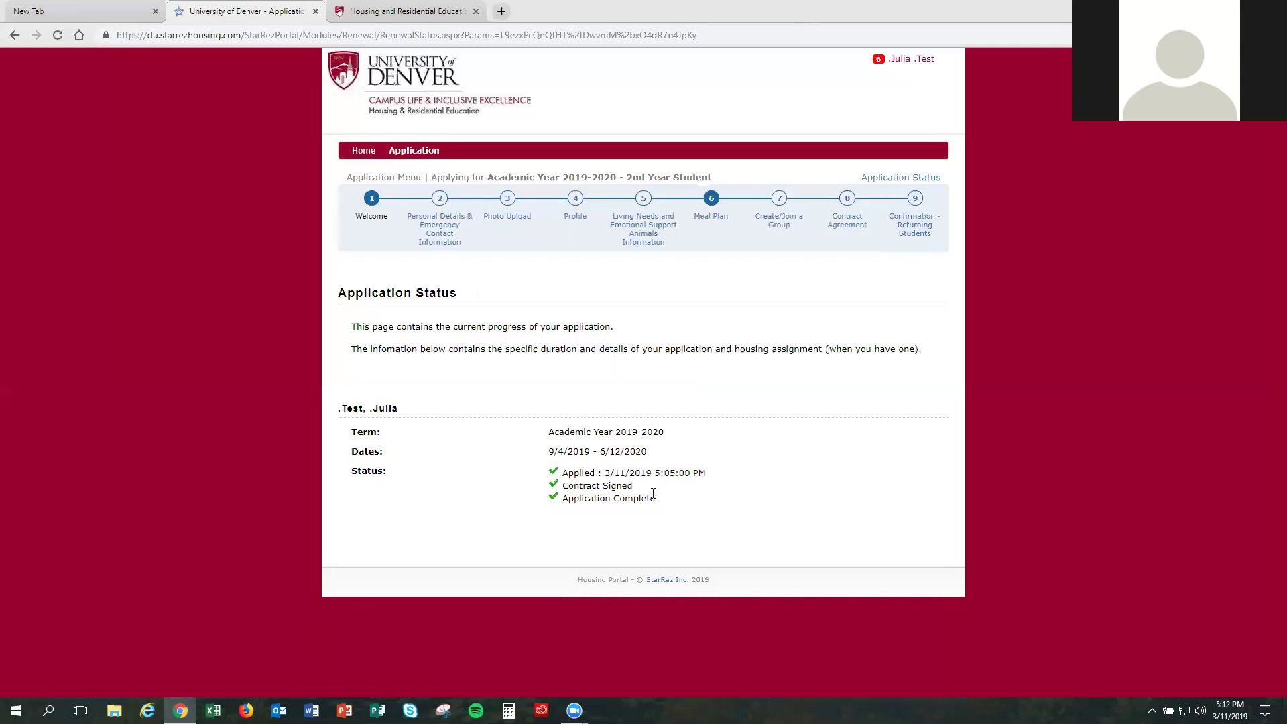
drag(653, 500, 554, 484)
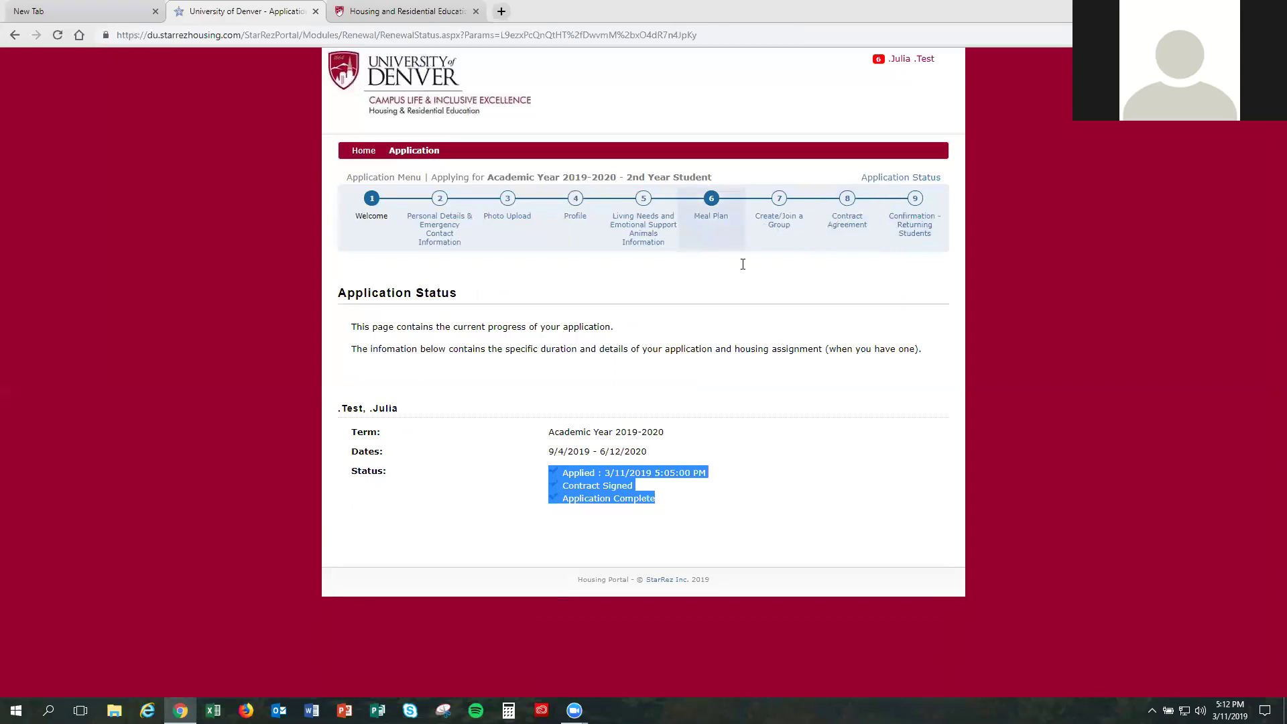
click(825, 360)
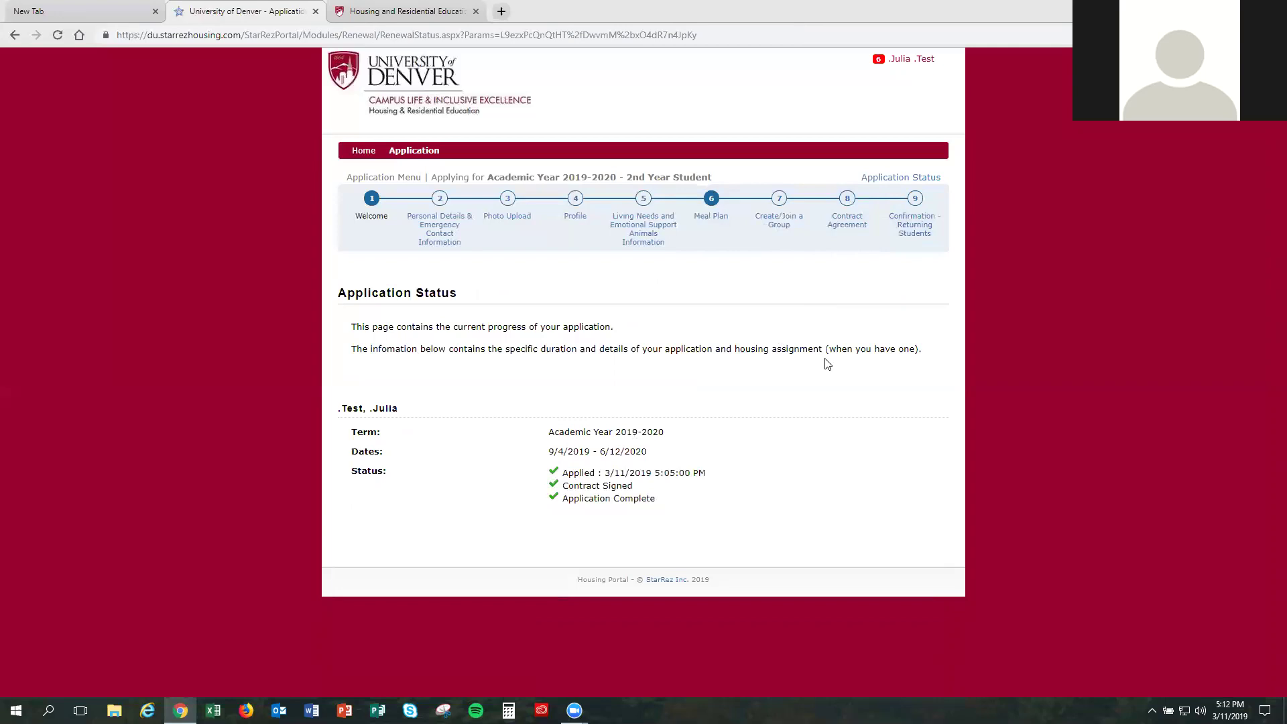